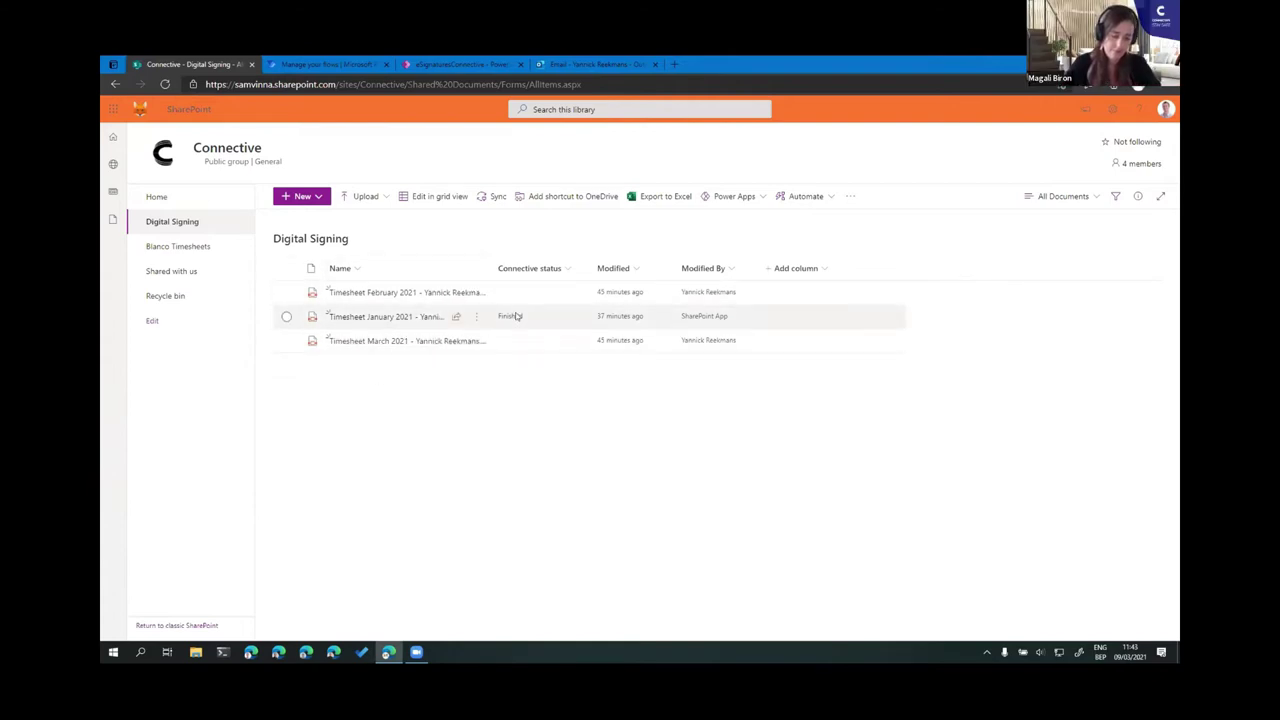
mouse_move(493, 316)
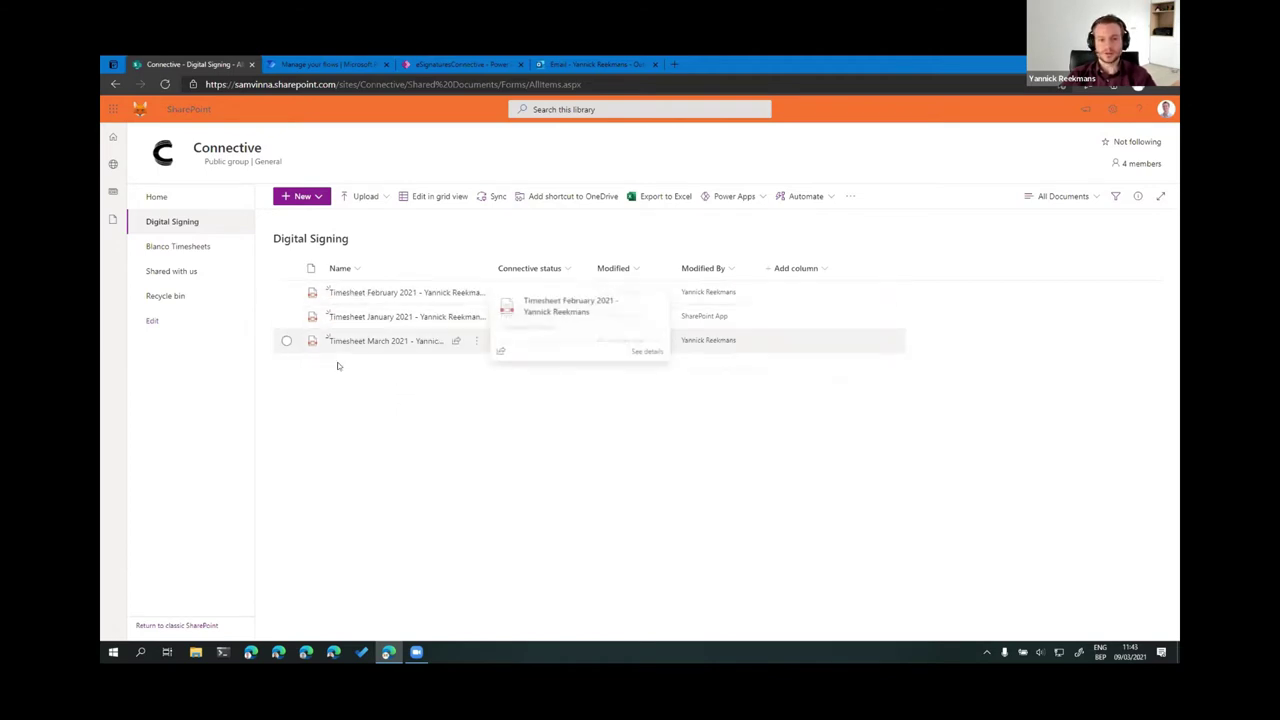
click(389, 292)
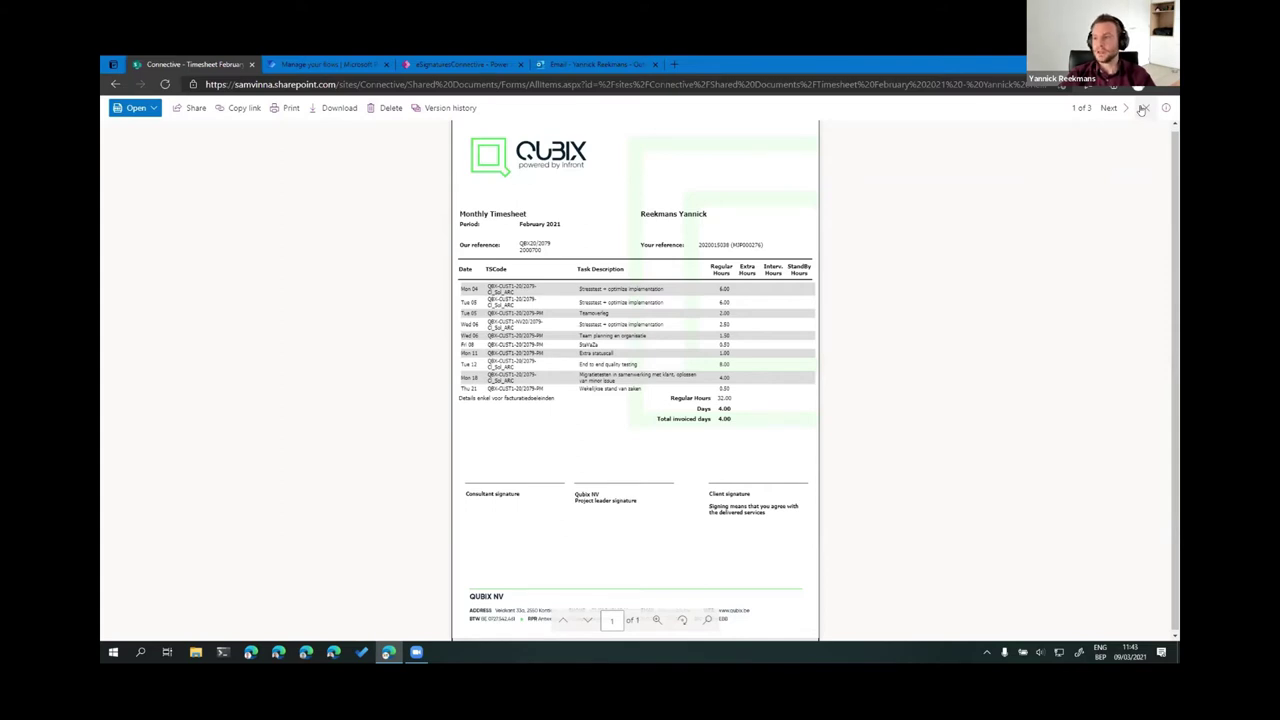
click(1143, 109)
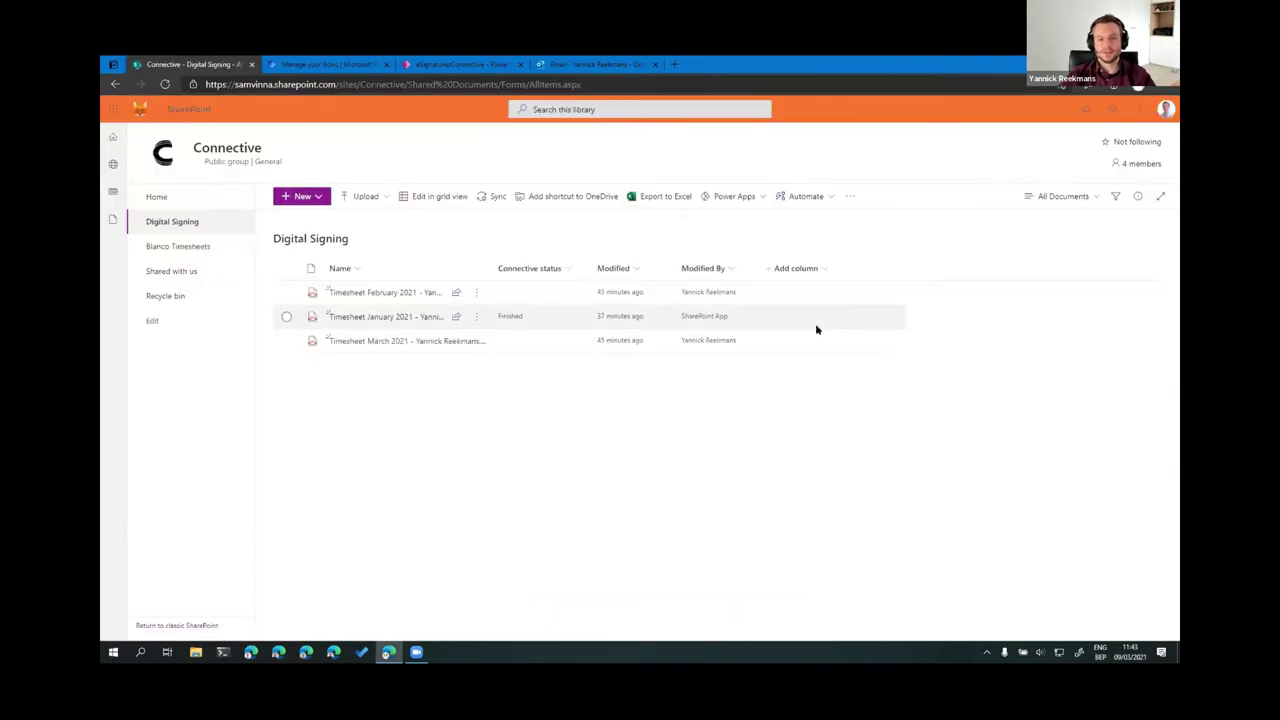
Step: Start digital signing on the February 2021 timesheet and highlight the consultant's e-mail, first and last name
click(286, 292)
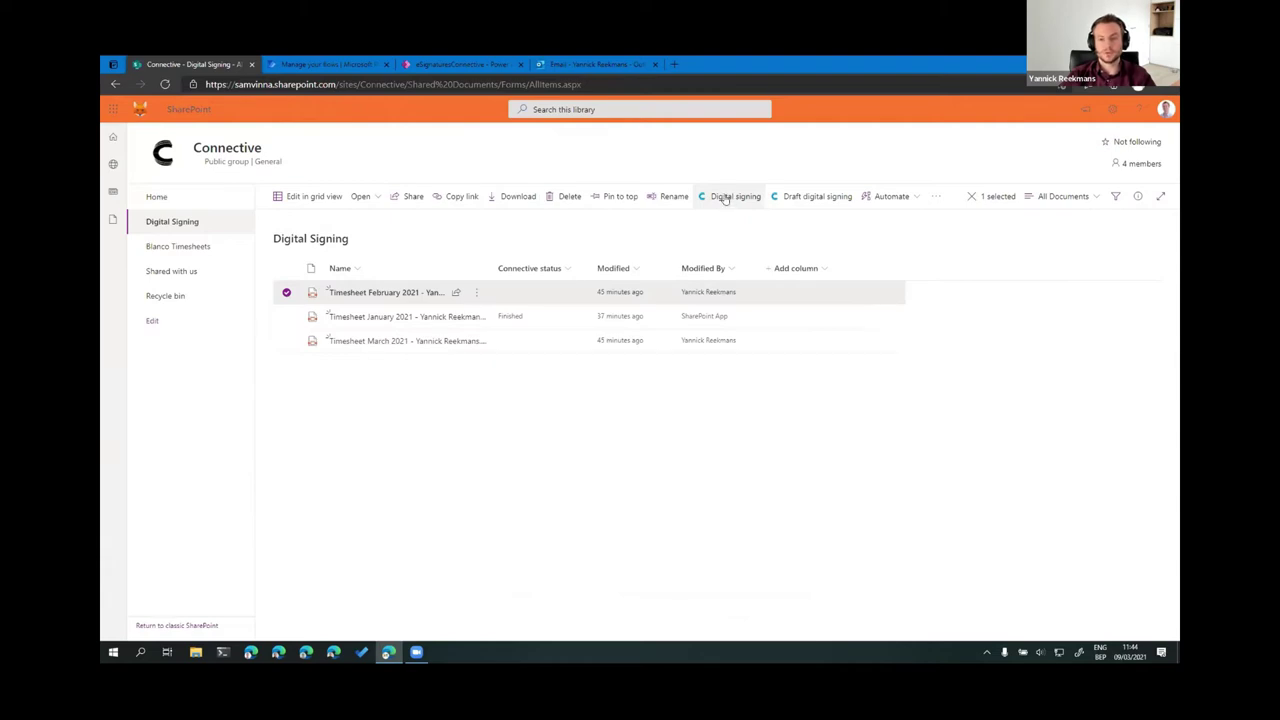
click(726, 199)
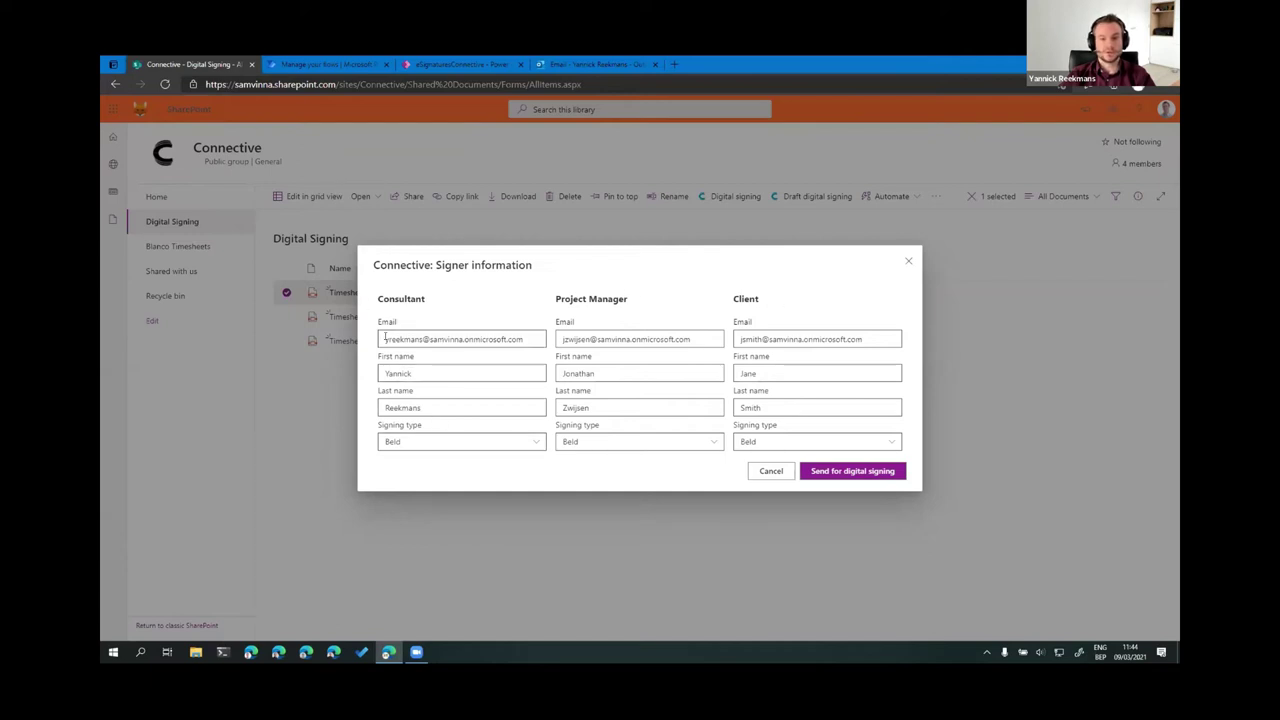
drag(384, 338, 524, 339)
double_click(404, 373)
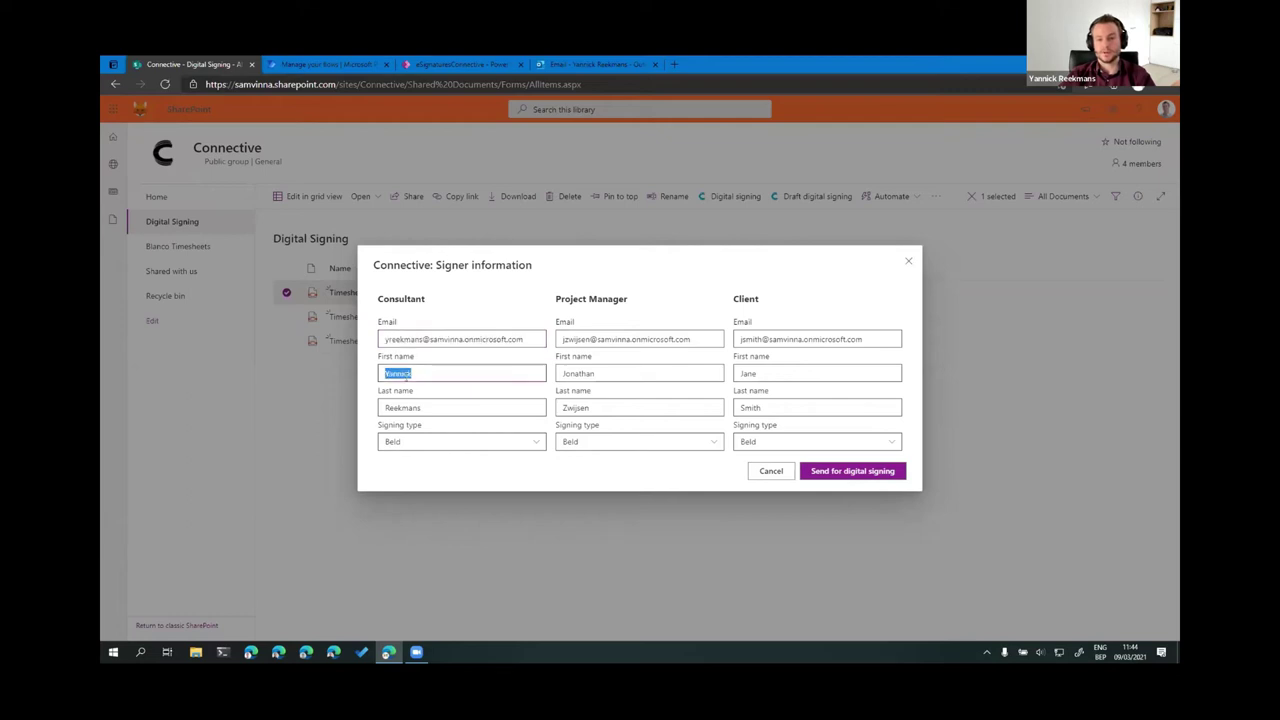
double_click(400, 407)
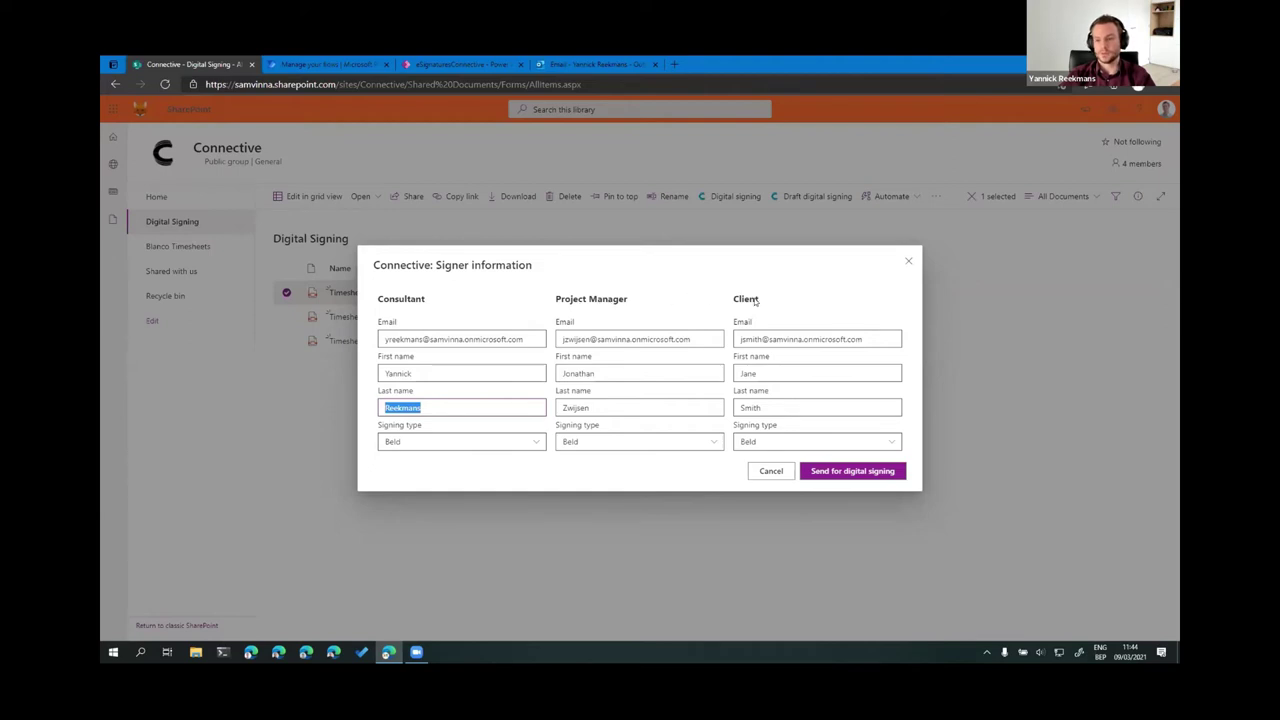
Step: Set the consultant, project manager and client signing types to Manual, then close the signer details
click(474, 445)
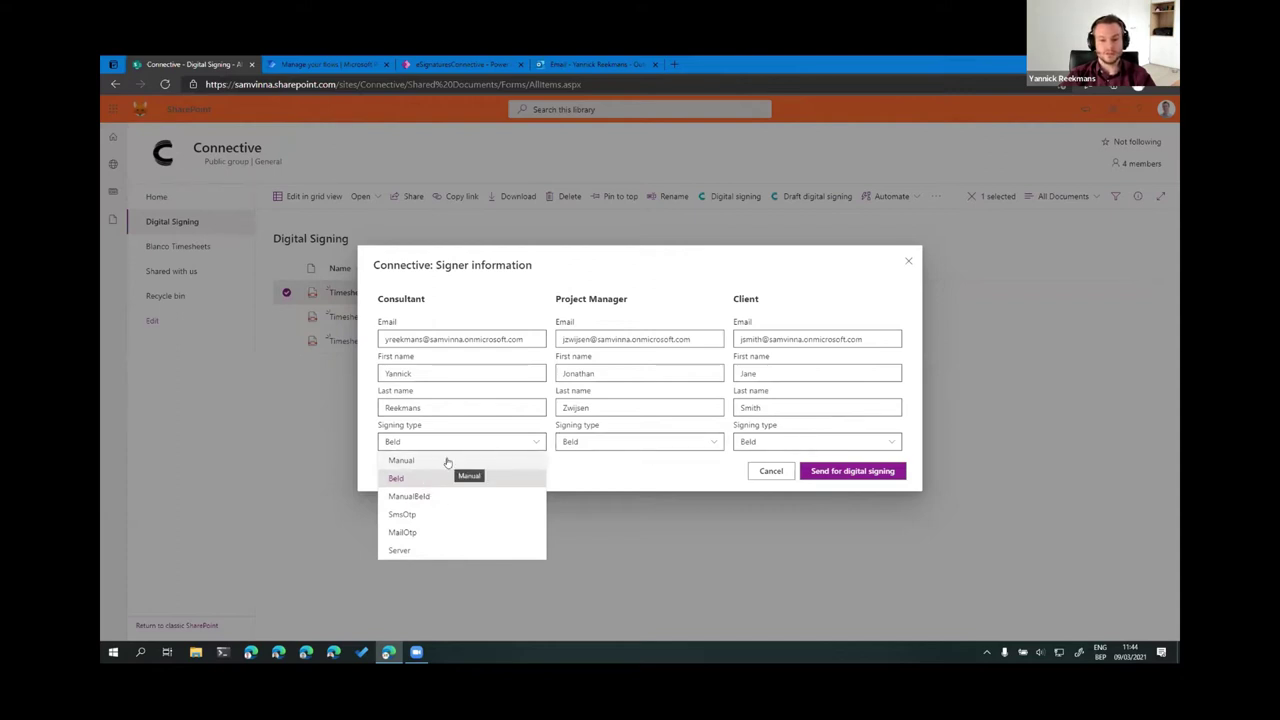
click(447, 462)
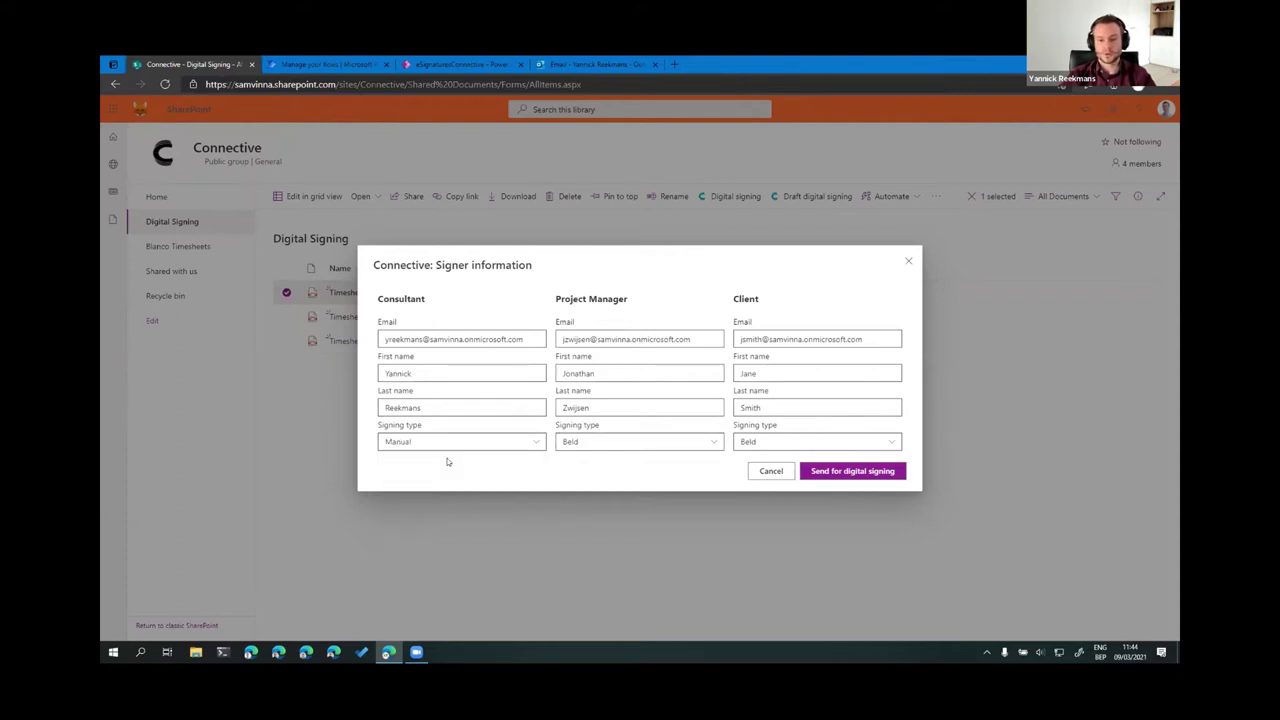
click(622, 441)
click(580, 461)
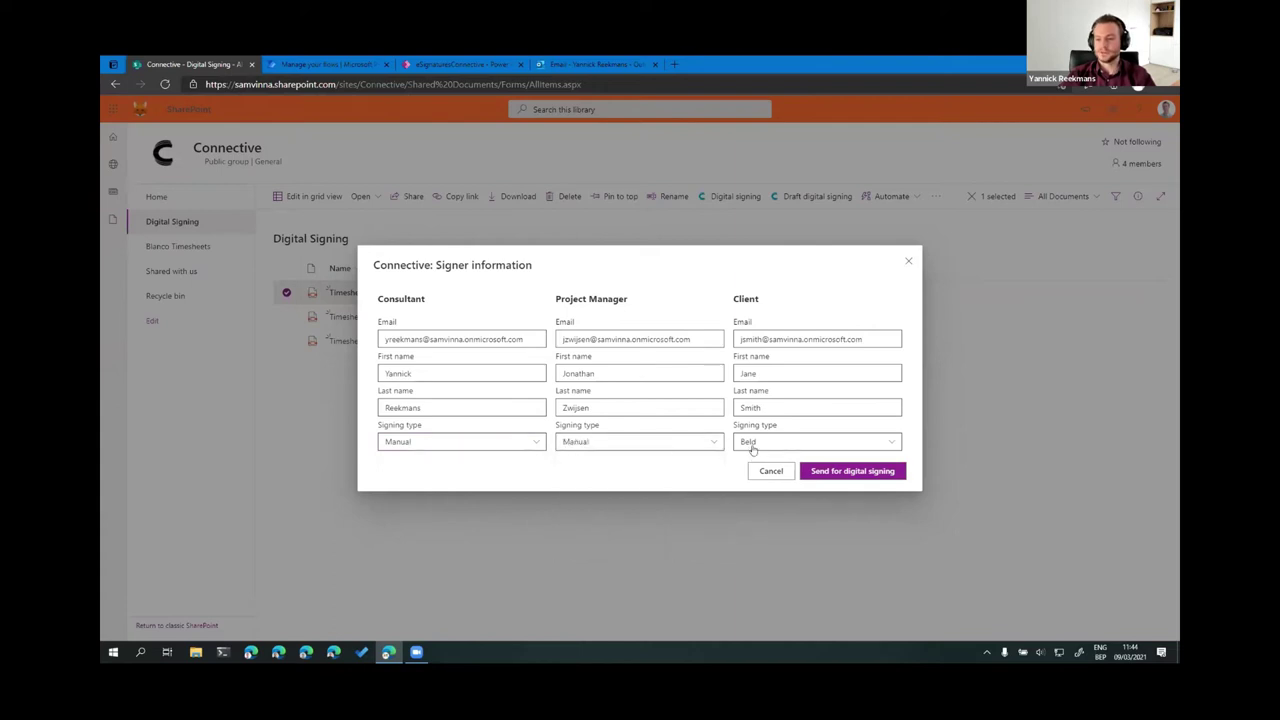
click(752, 443)
click(757, 459)
click(907, 263)
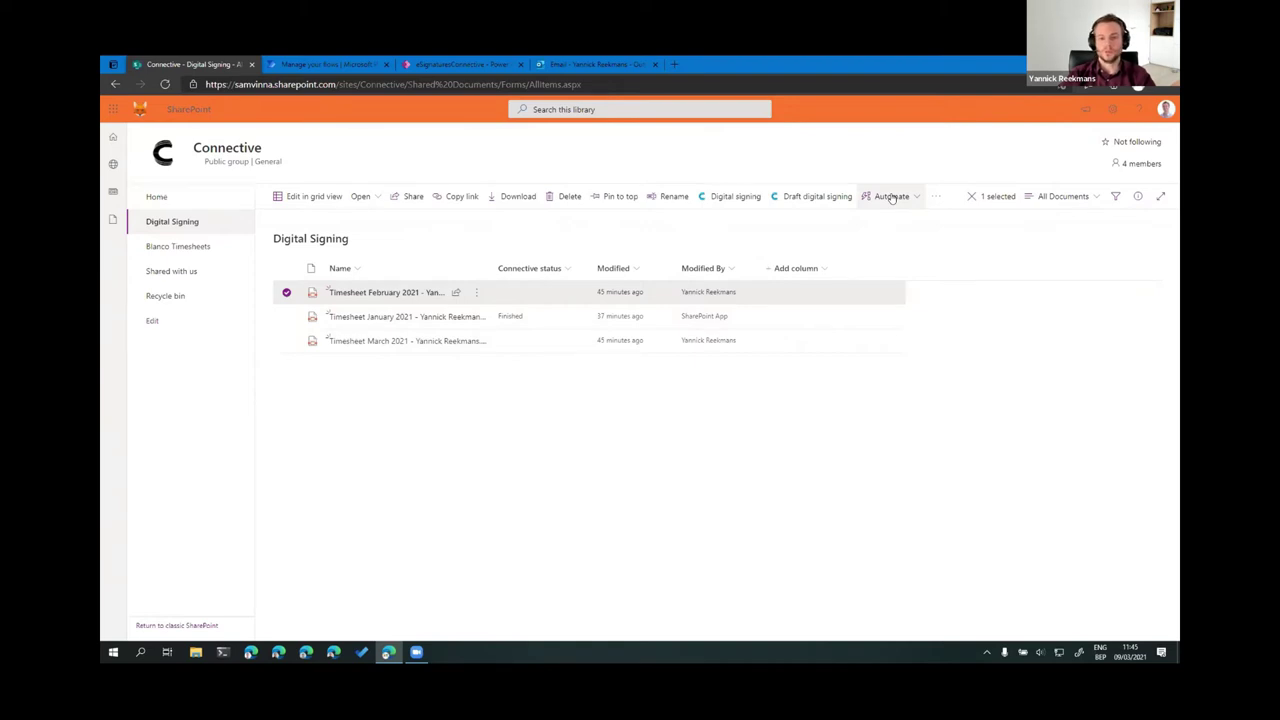
Step: Run the Sign with Connective flow on the February 2021 timesheet from the Automate menu
click(892, 198)
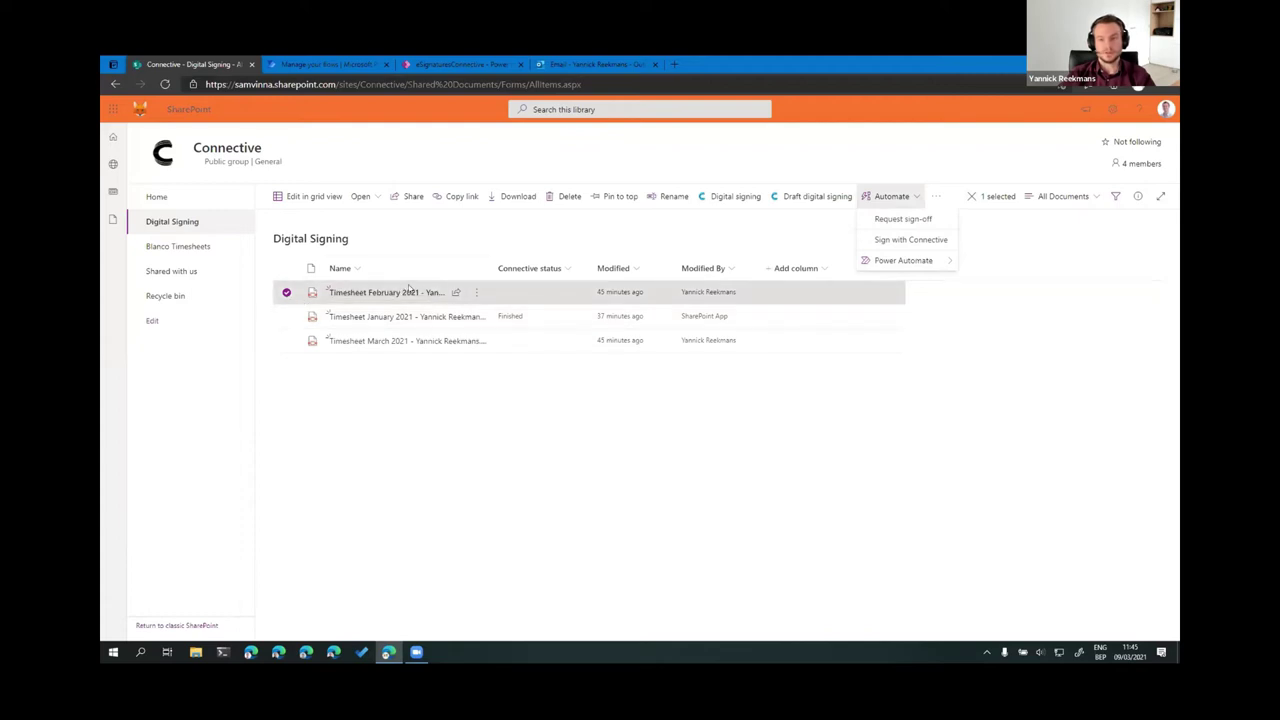
click(917, 241)
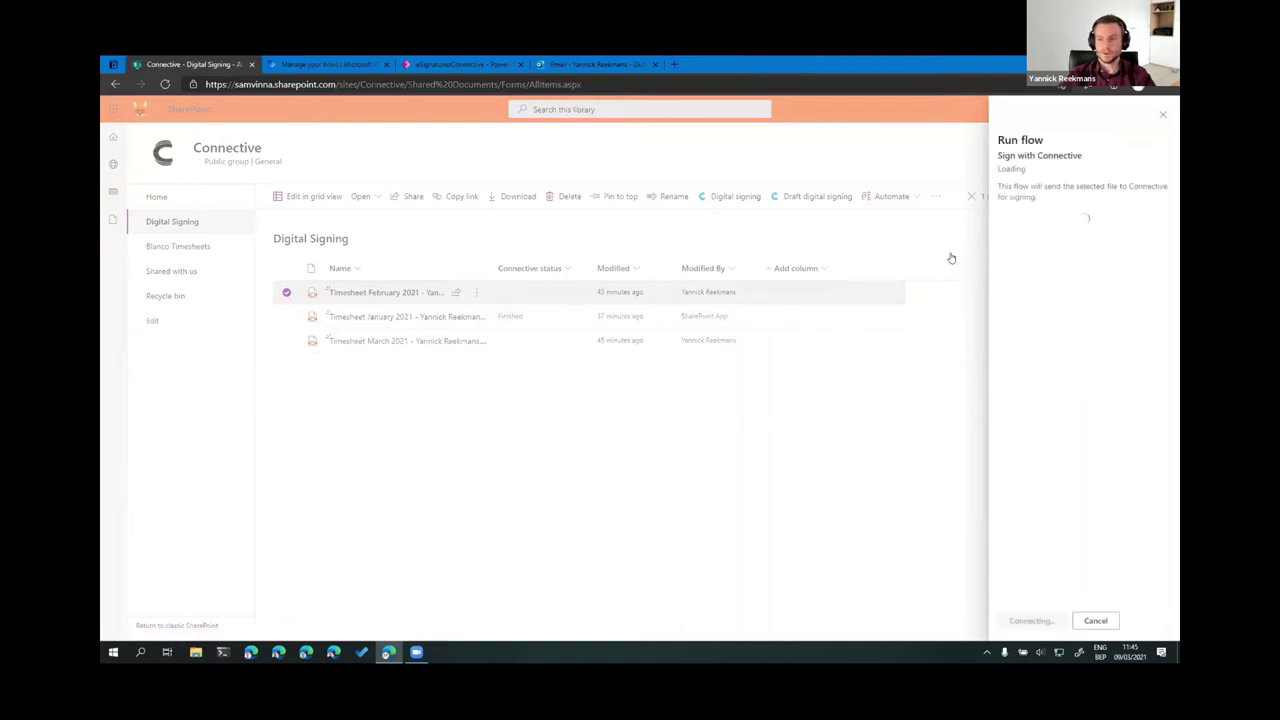
Step: Search for and pick a suggested person for each of the Consultant, Project Manager and Client fields
click(1060, 361)
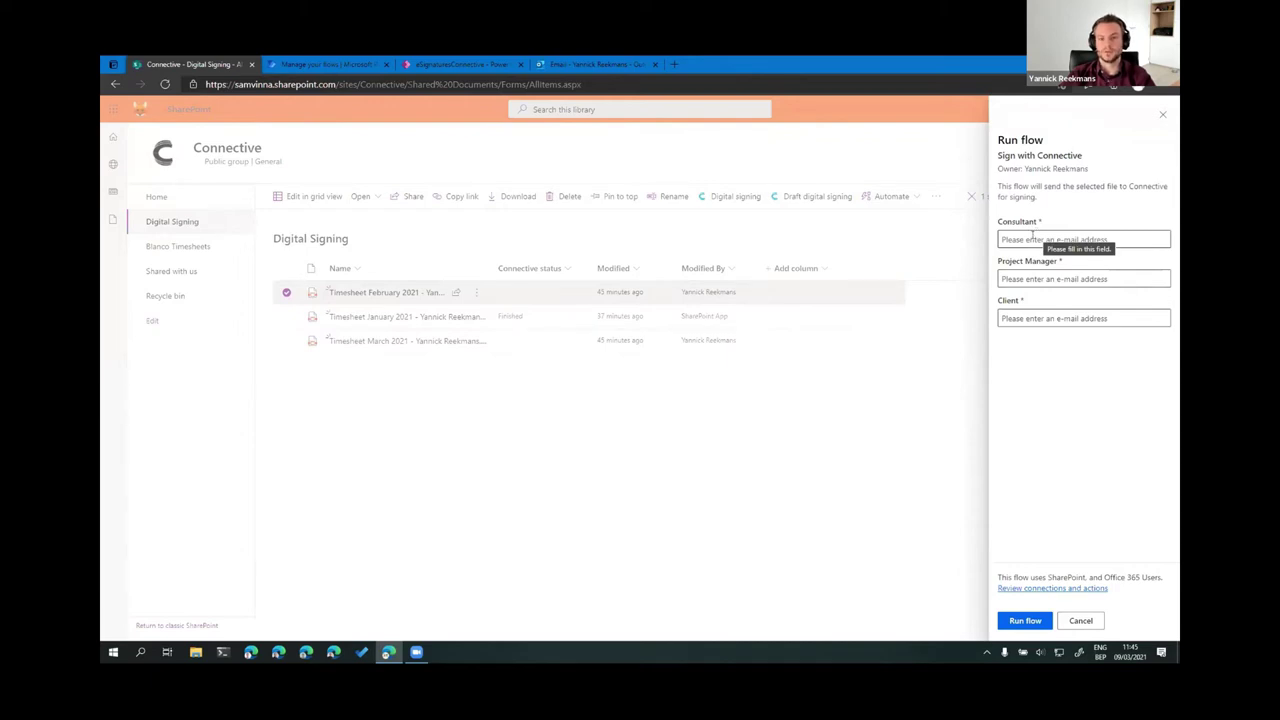
click(1032, 235)
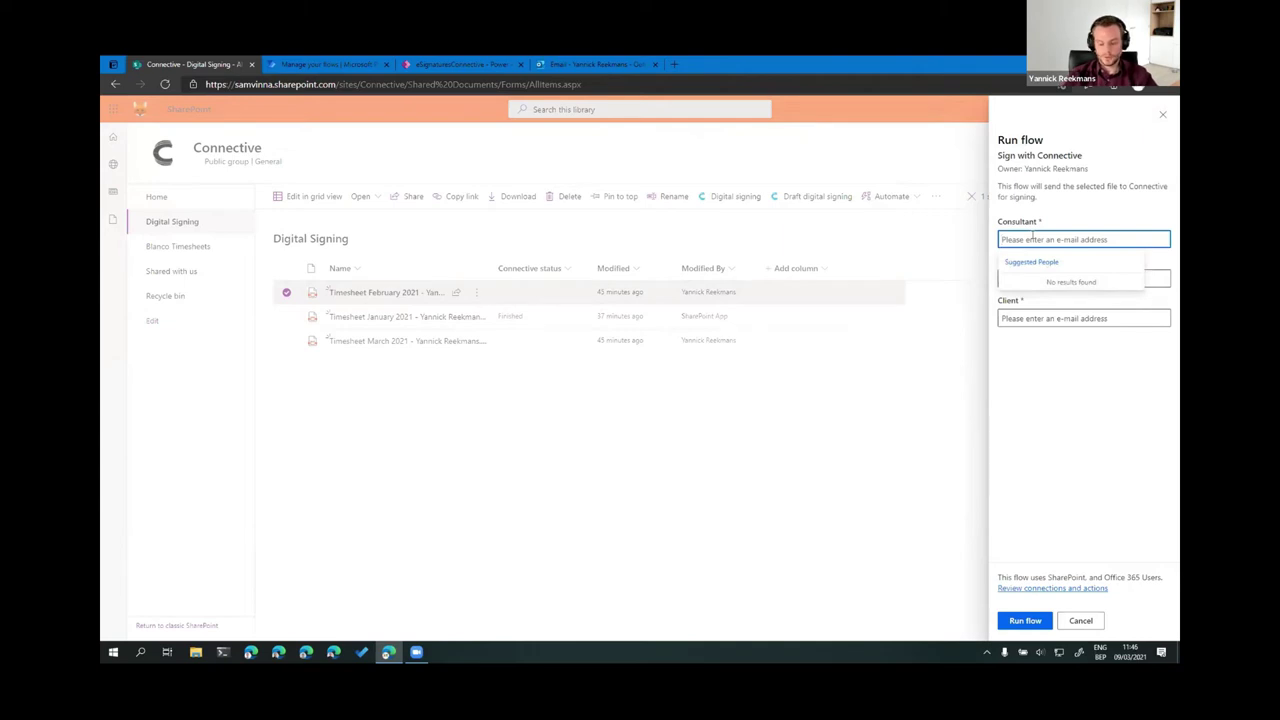
text(Yannick Dassy)
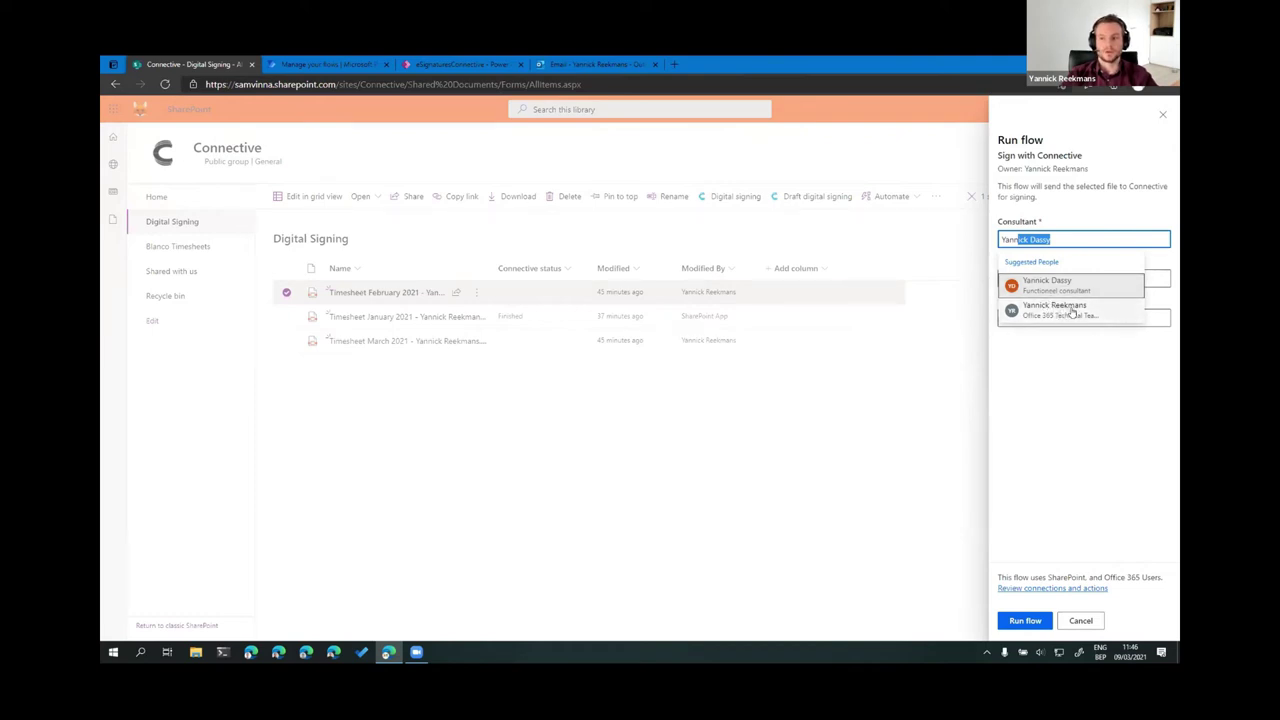
click(1072, 310)
click(1053, 290)
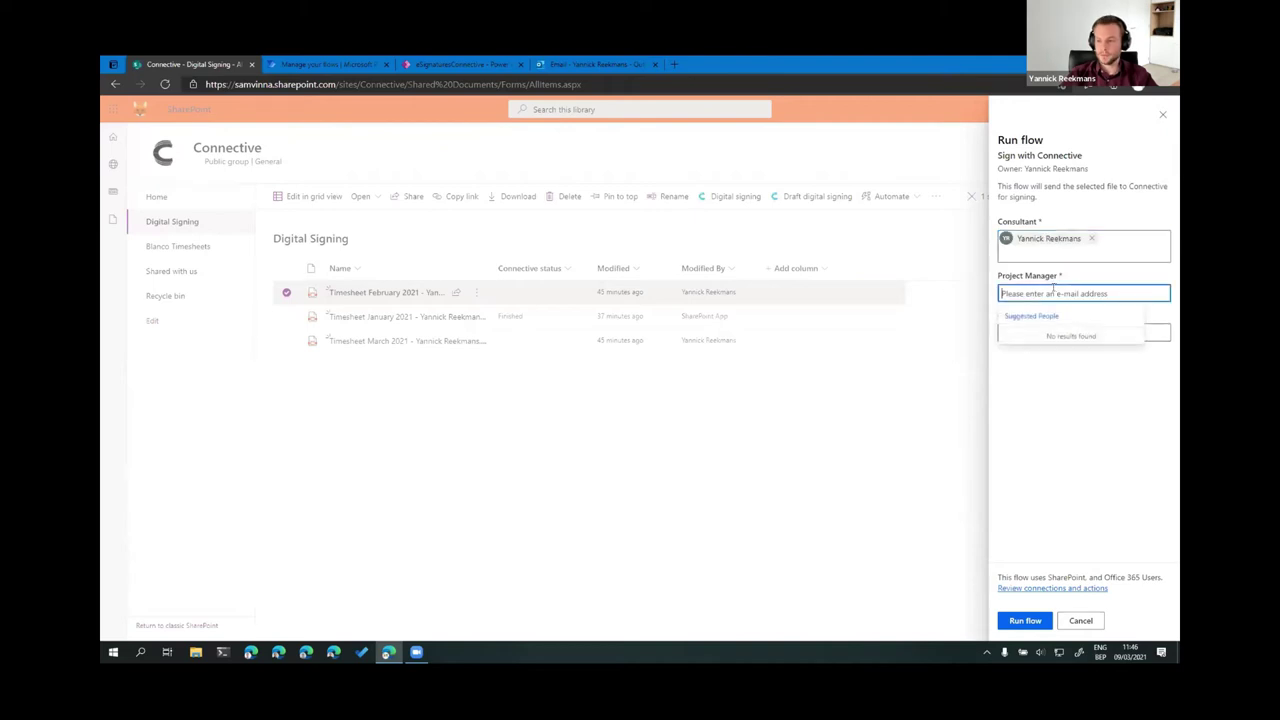
text(Jonathan Zwijsen)
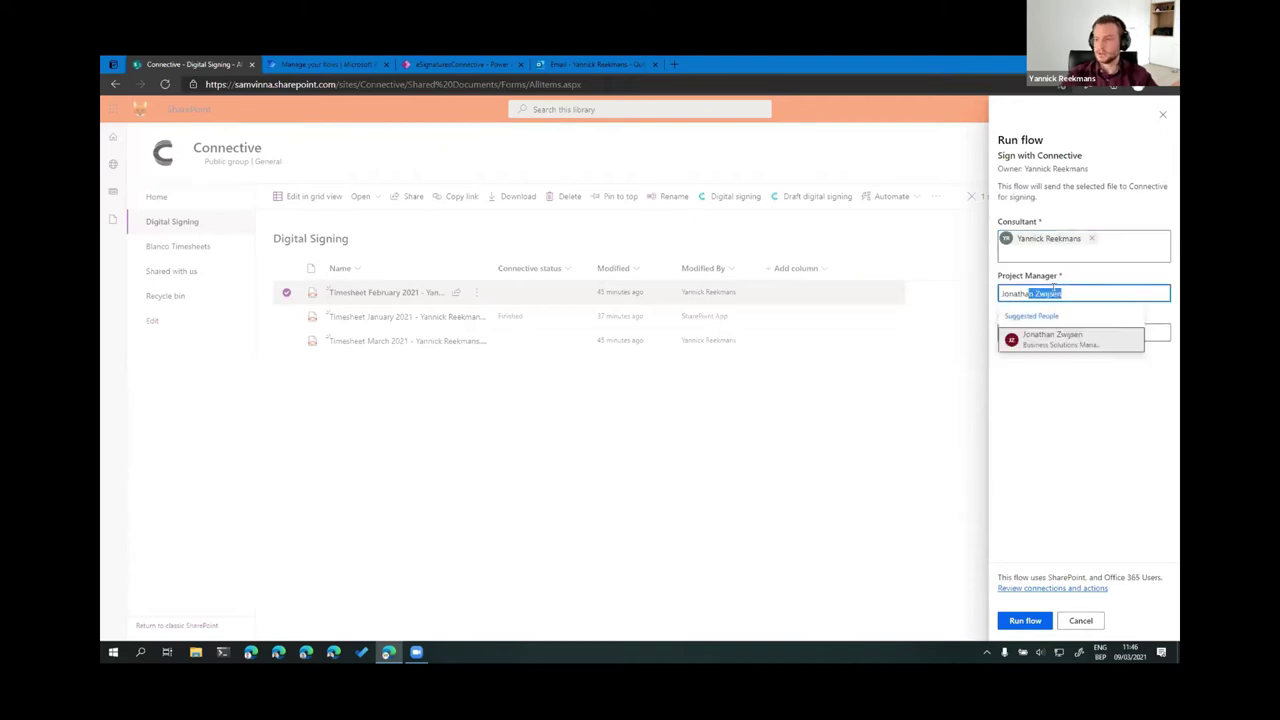
click(1043, 339)
click(1040, 348)
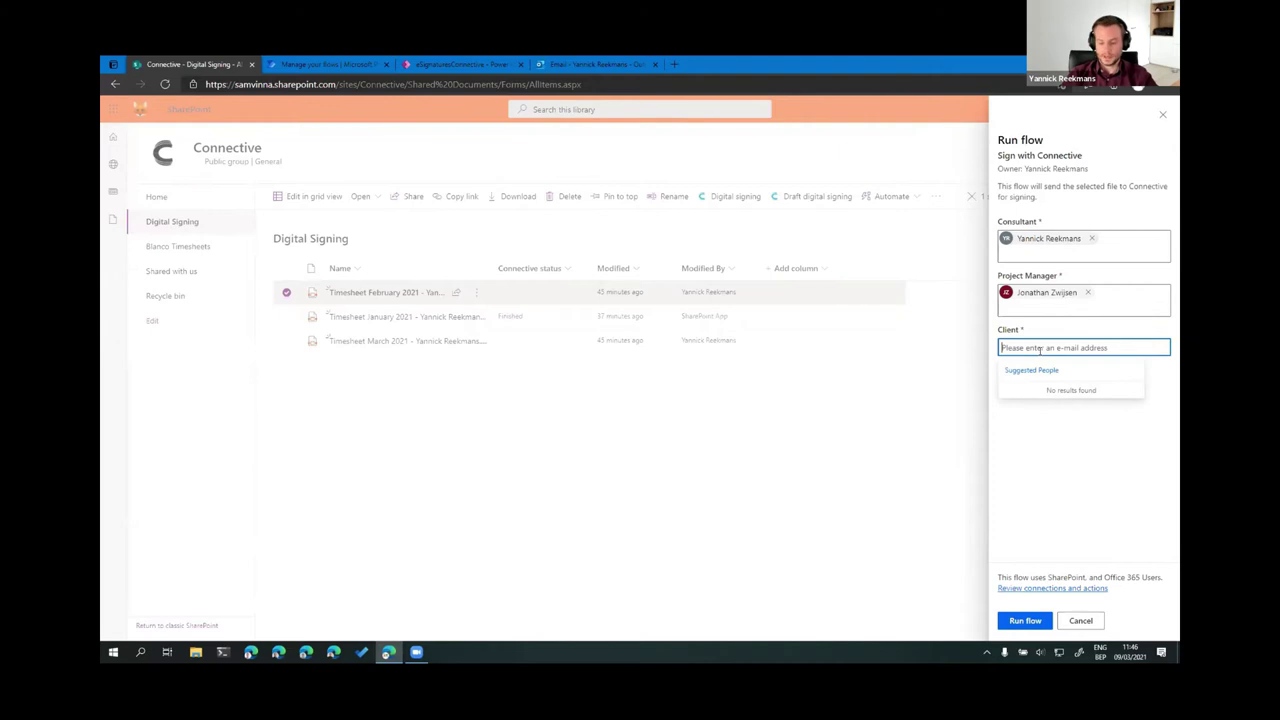
text(Jane Smith)
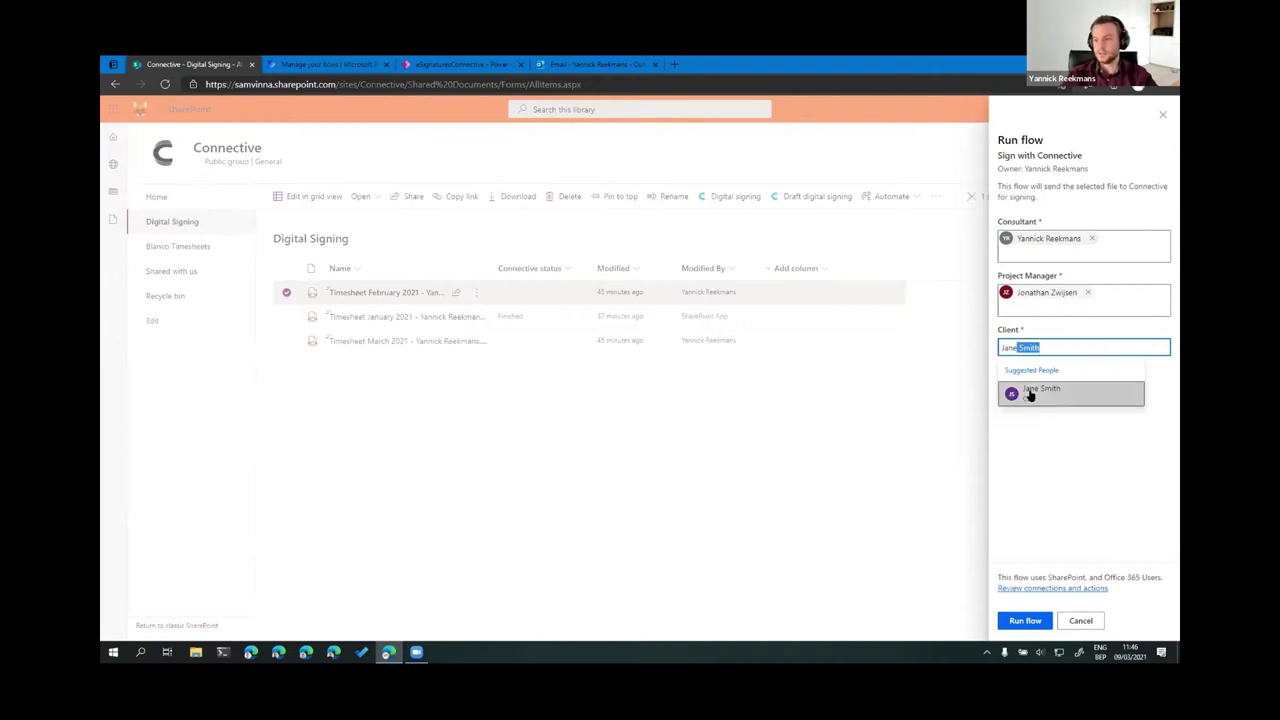
click(1036, 392)
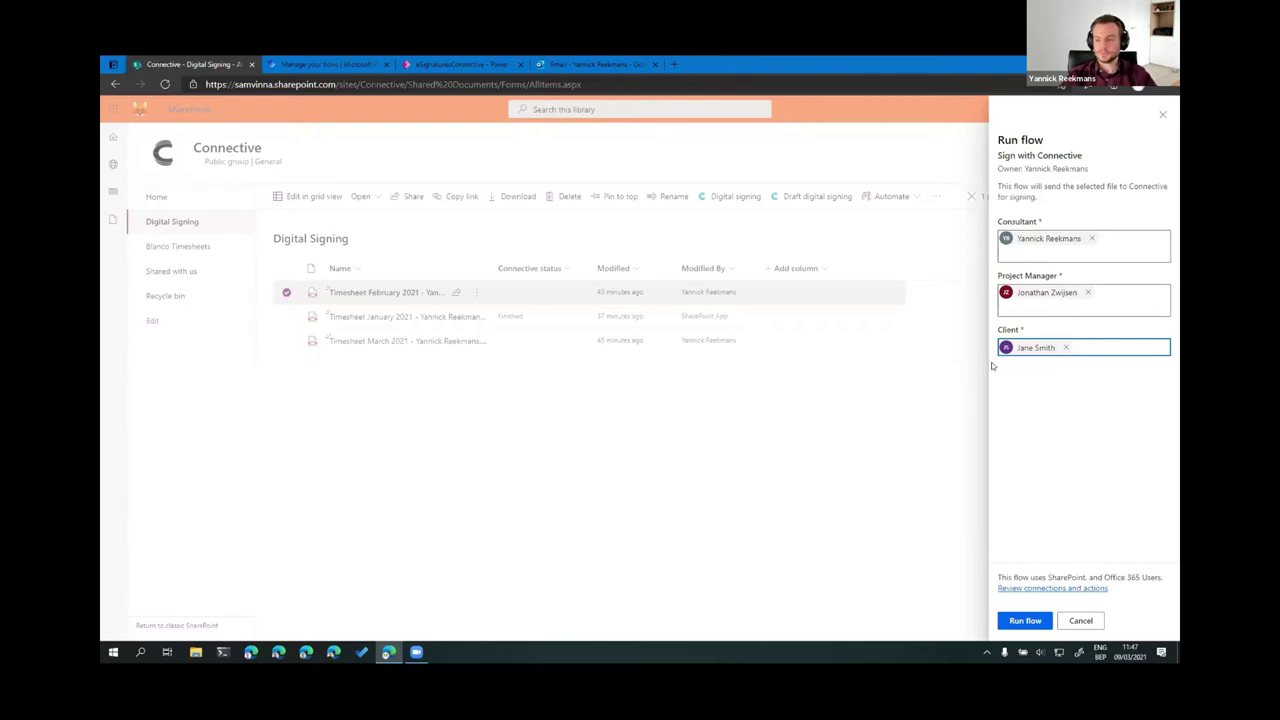
Step: Cancel the Sign with Connective run-flow panel without running the flow
click(1082, 621)
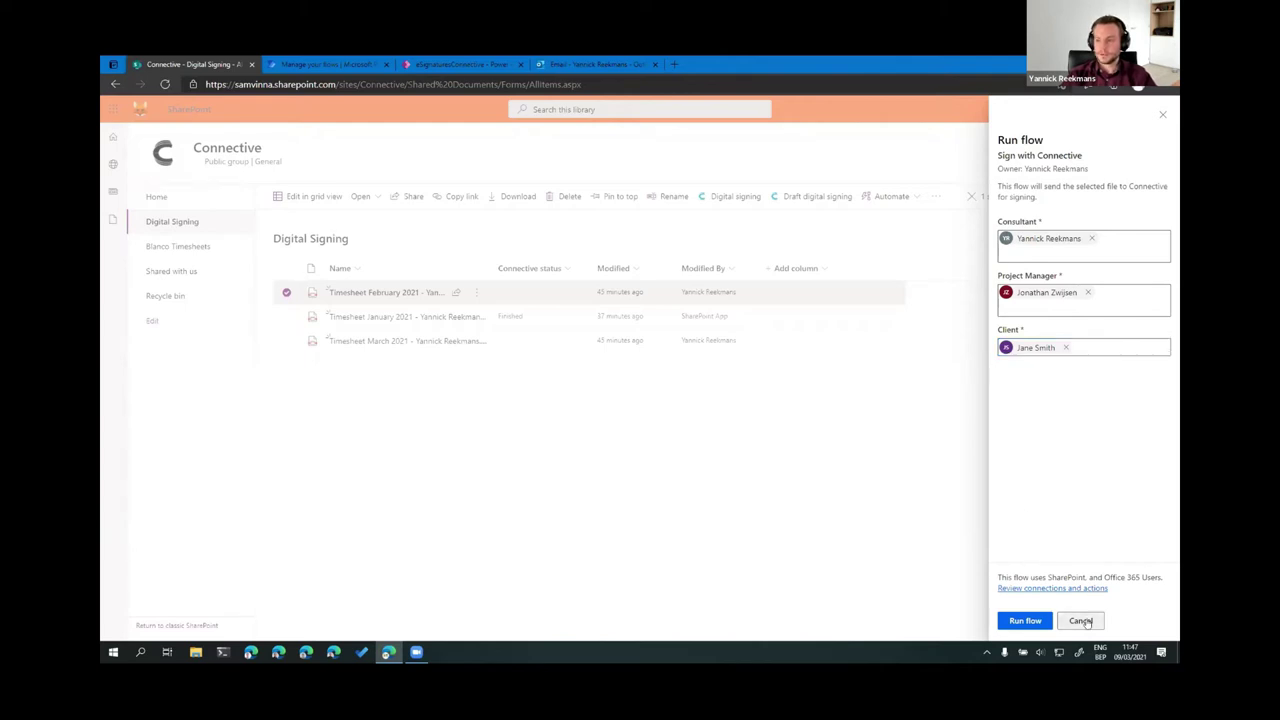
Step: In the eSignatures Timesheets app, open the February 2021 timesheet and choose its consultant
click(452, 65)
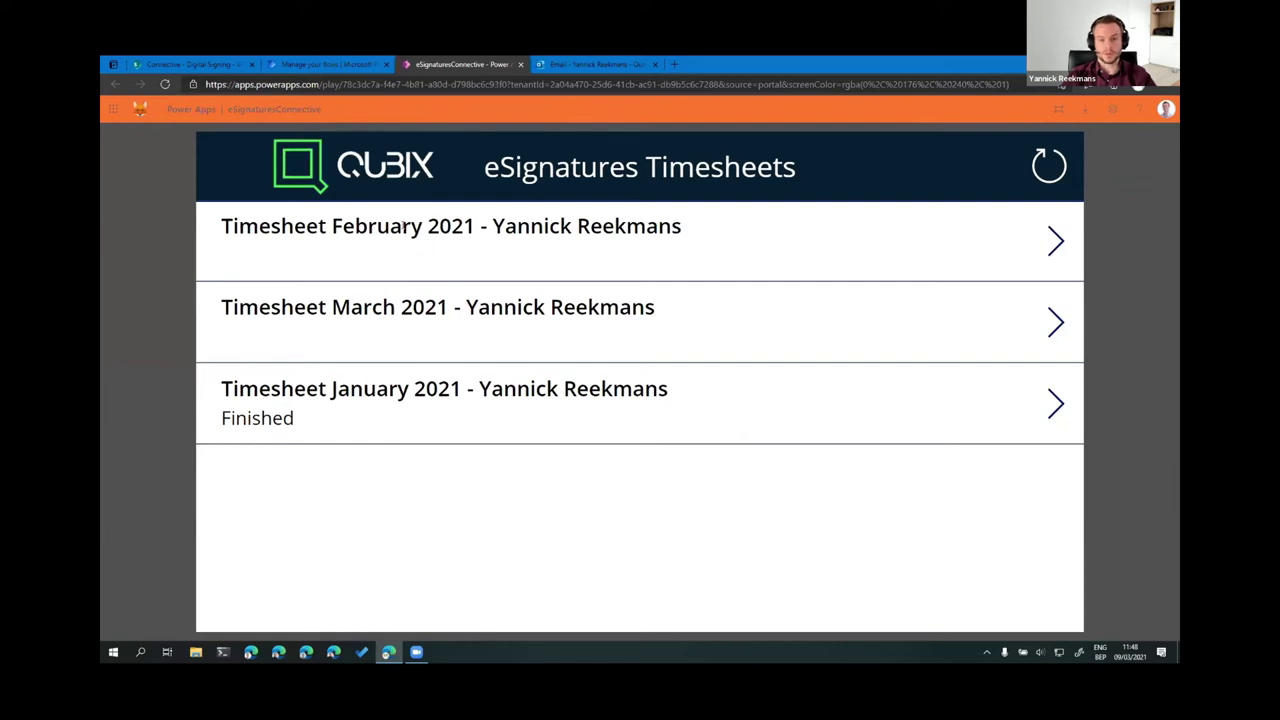
click(1055, 240)
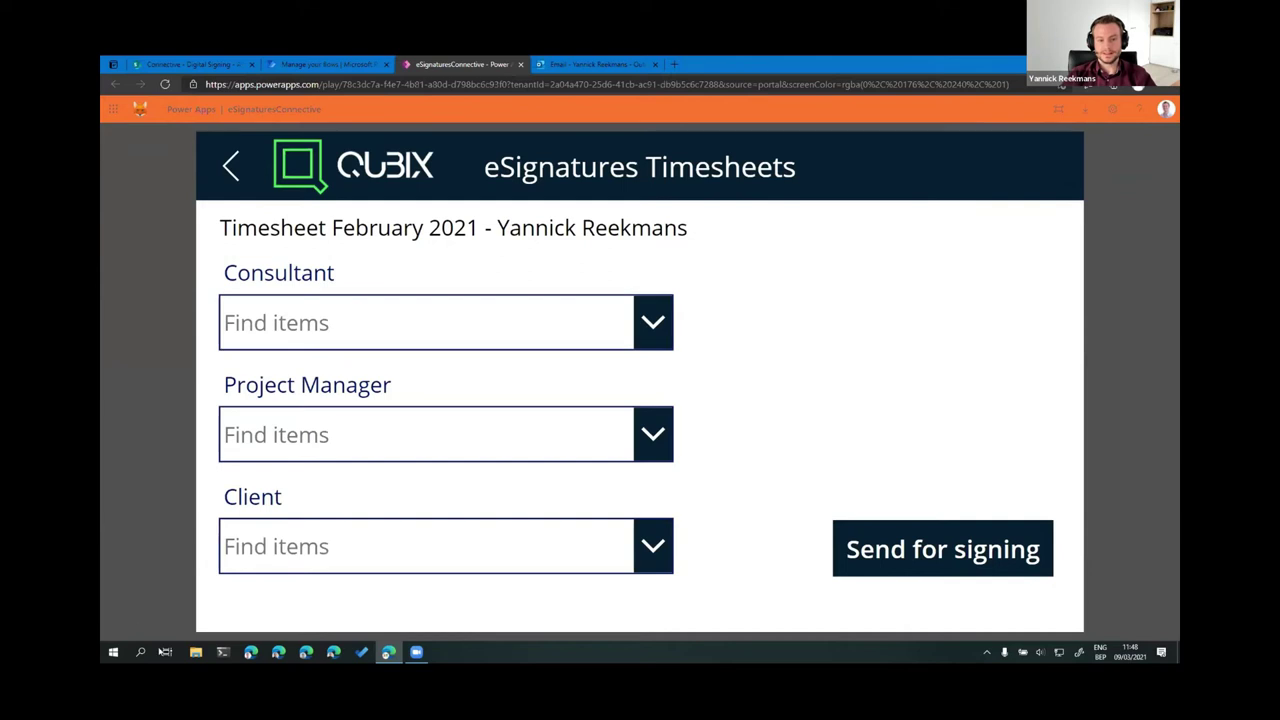
click(418, 310)
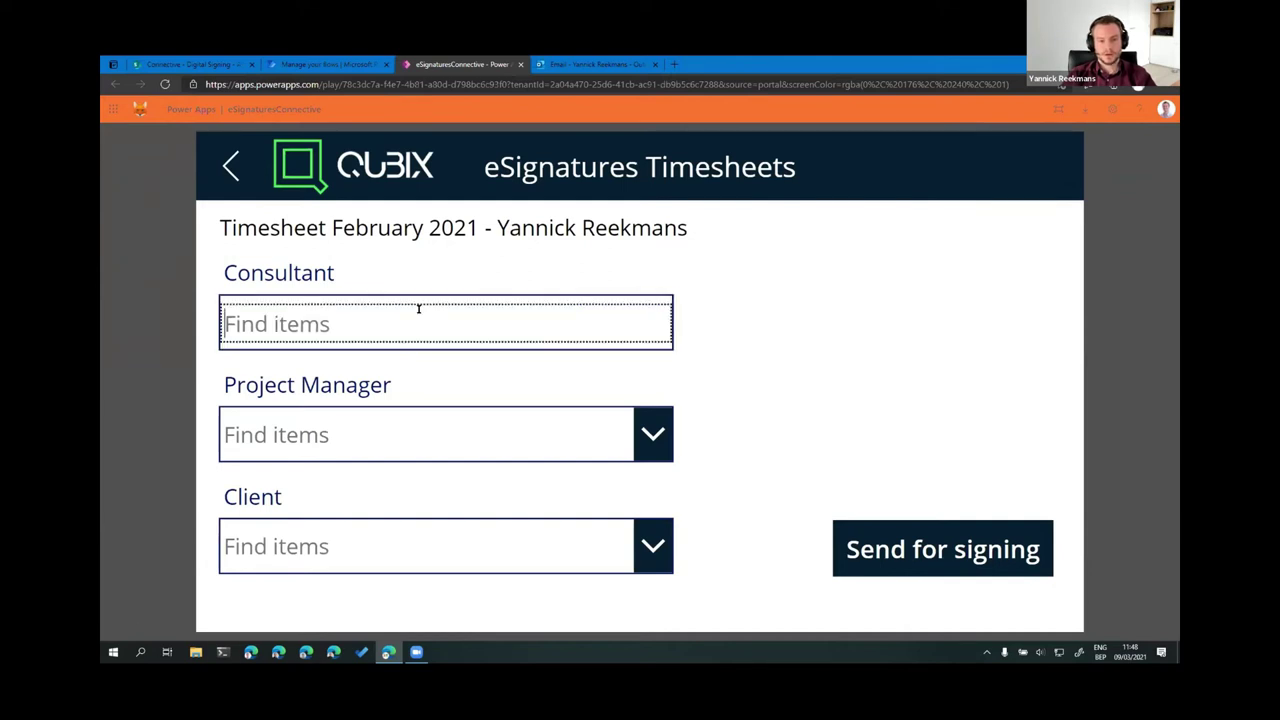
text(yann)
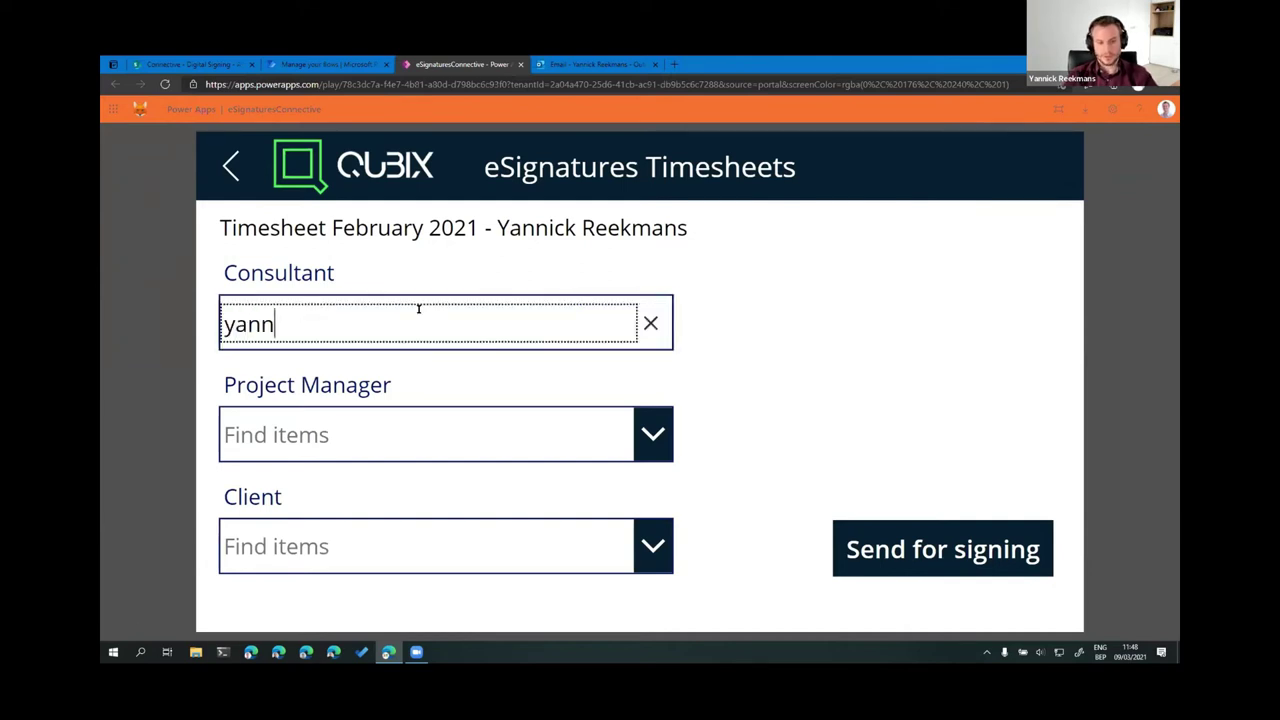
click(354, 440)
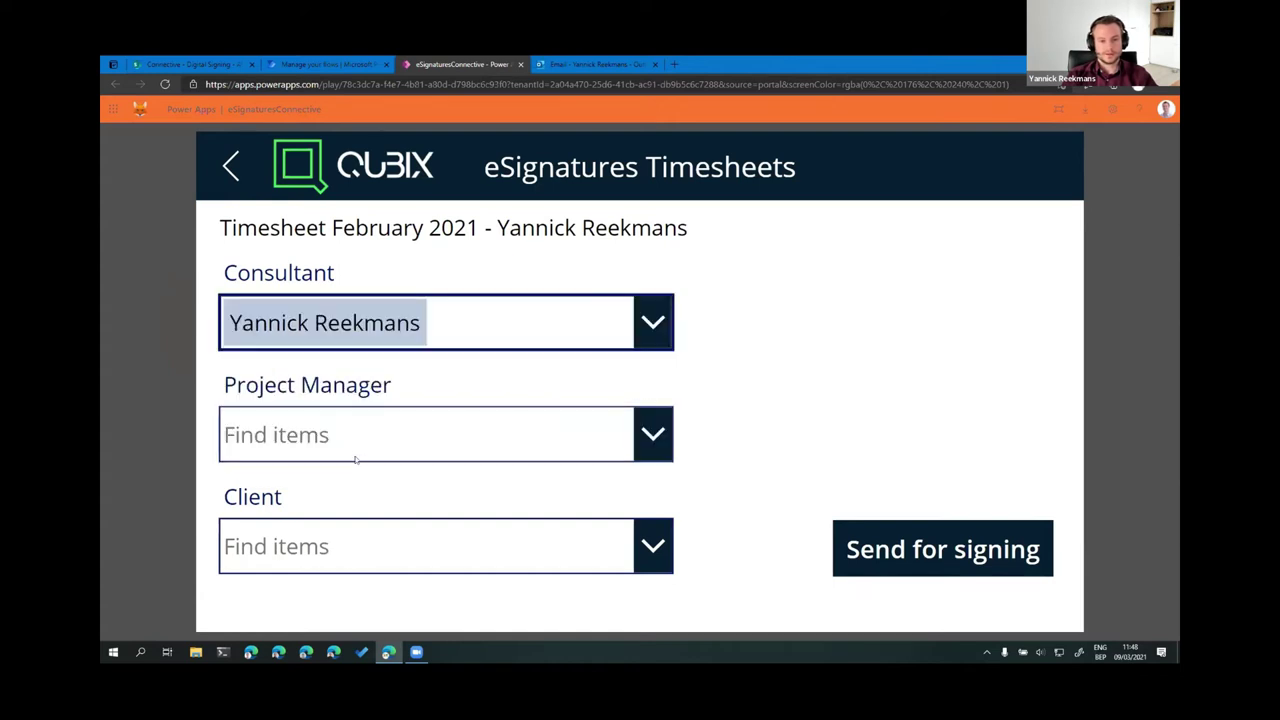
Step: Choose the project manager and client, then send the timesheet for signing
click(353, 441)
text(jona)
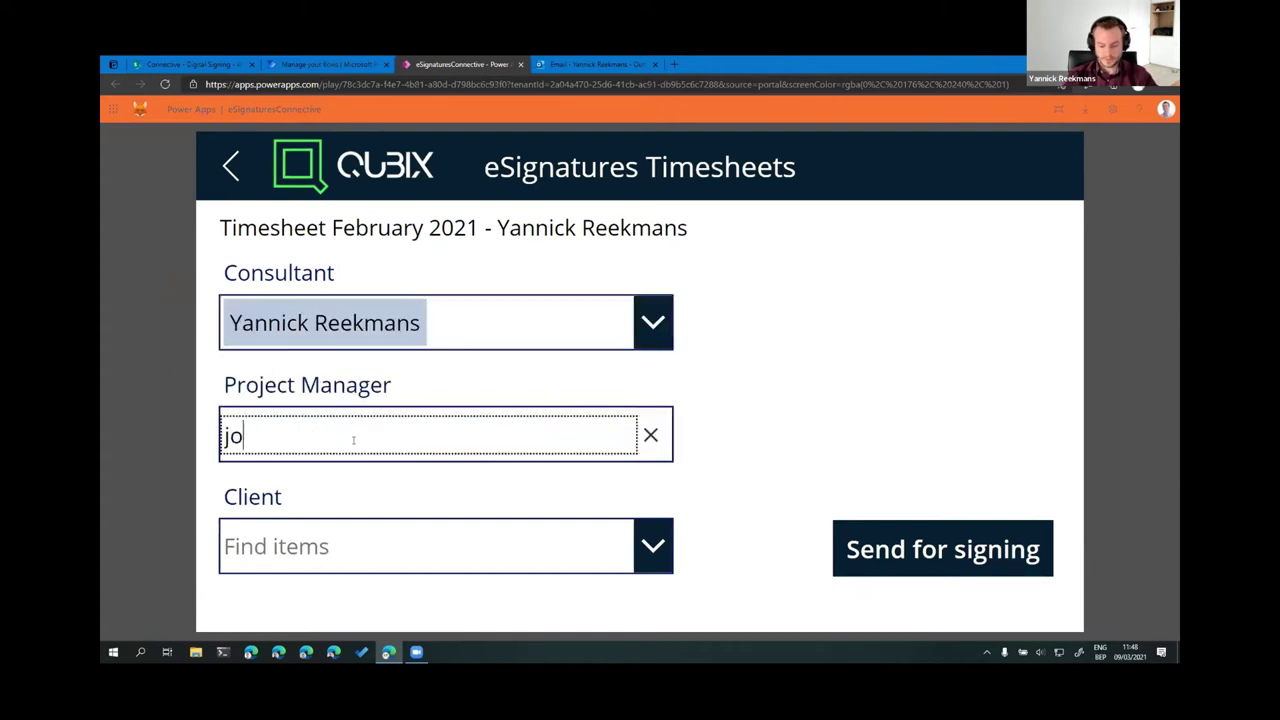
click(290, 515)
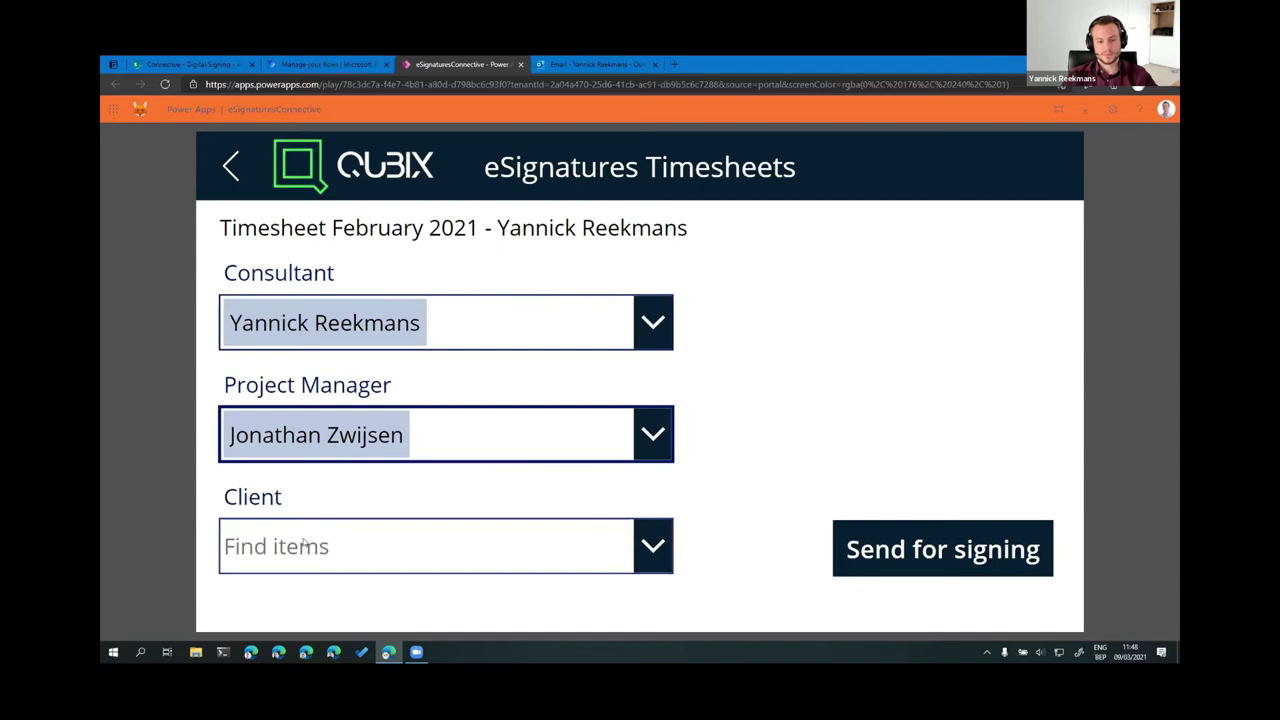
click(304, 540)
text(jane)
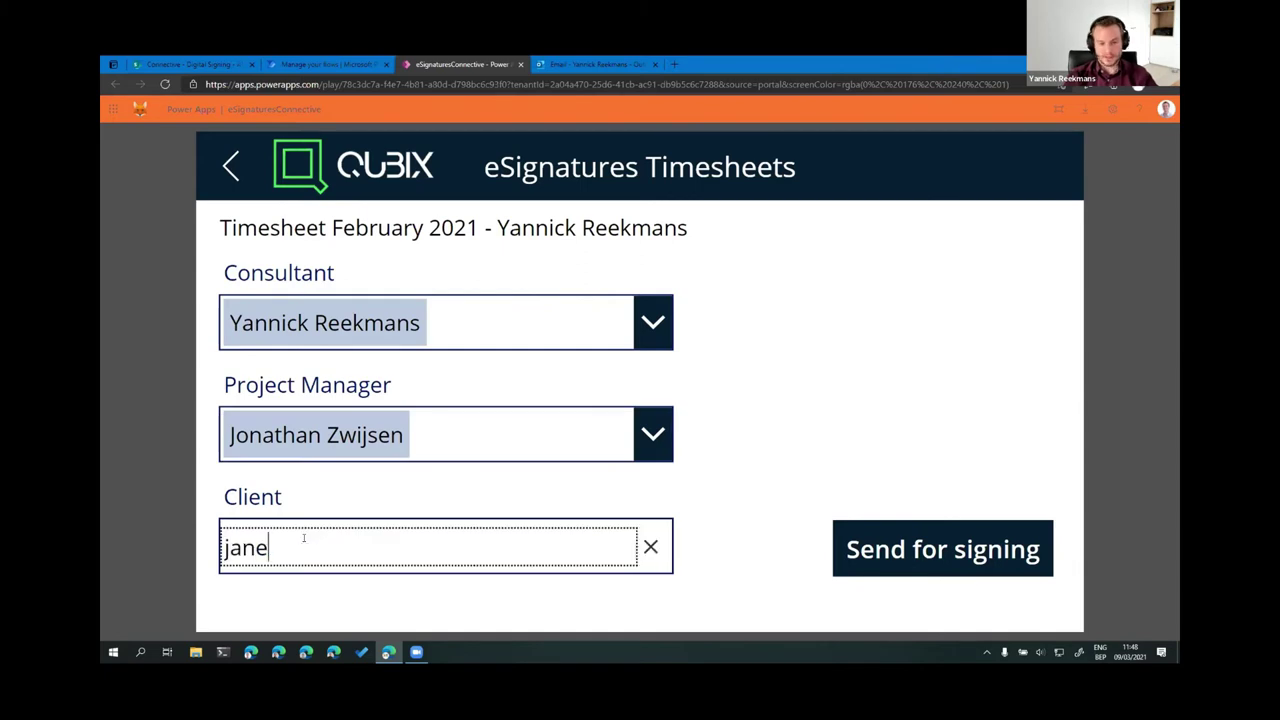
click(354, 534)
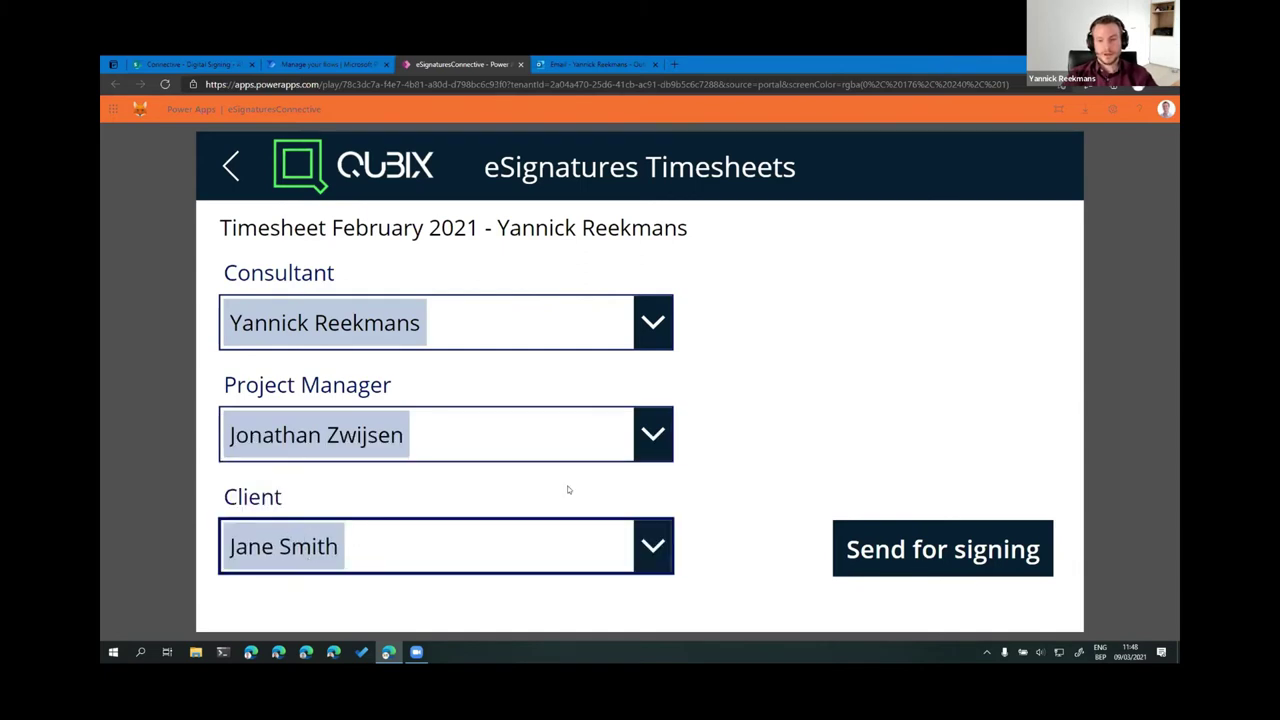
click(945, 556)
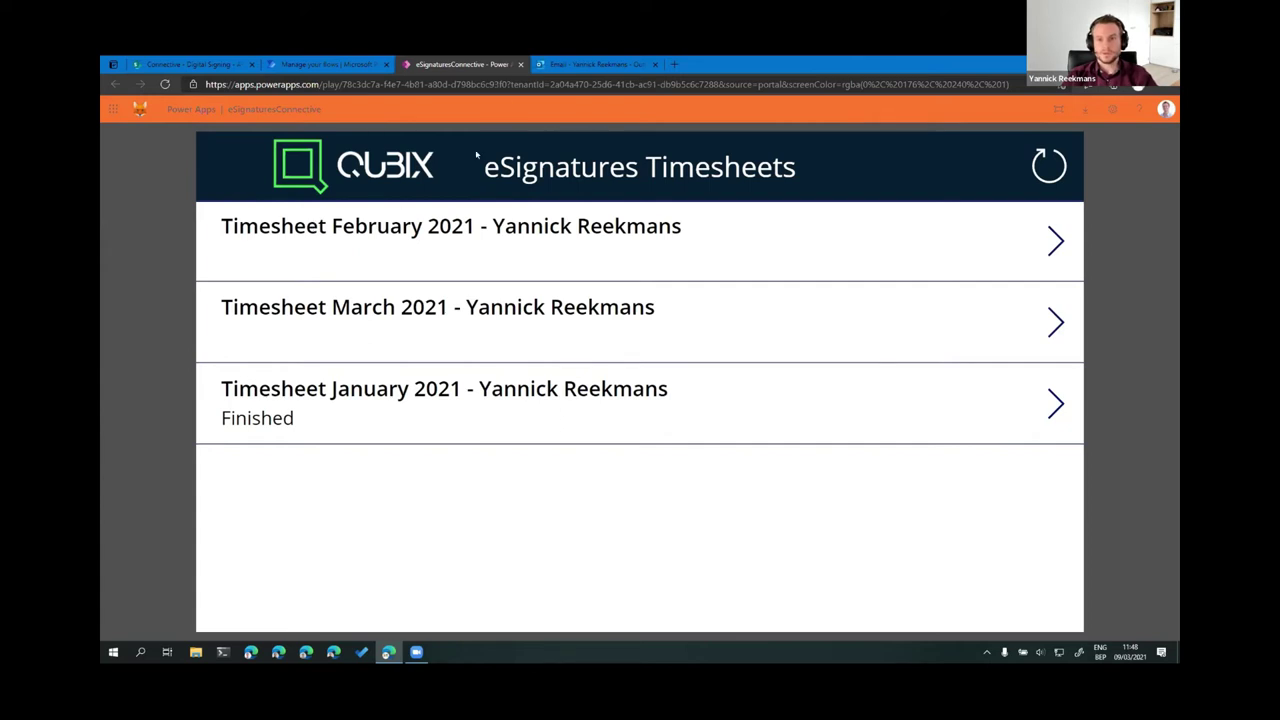
Step: Open the Connective signing request email for the February 2021 timesheet in Outlook
click(575, 64)
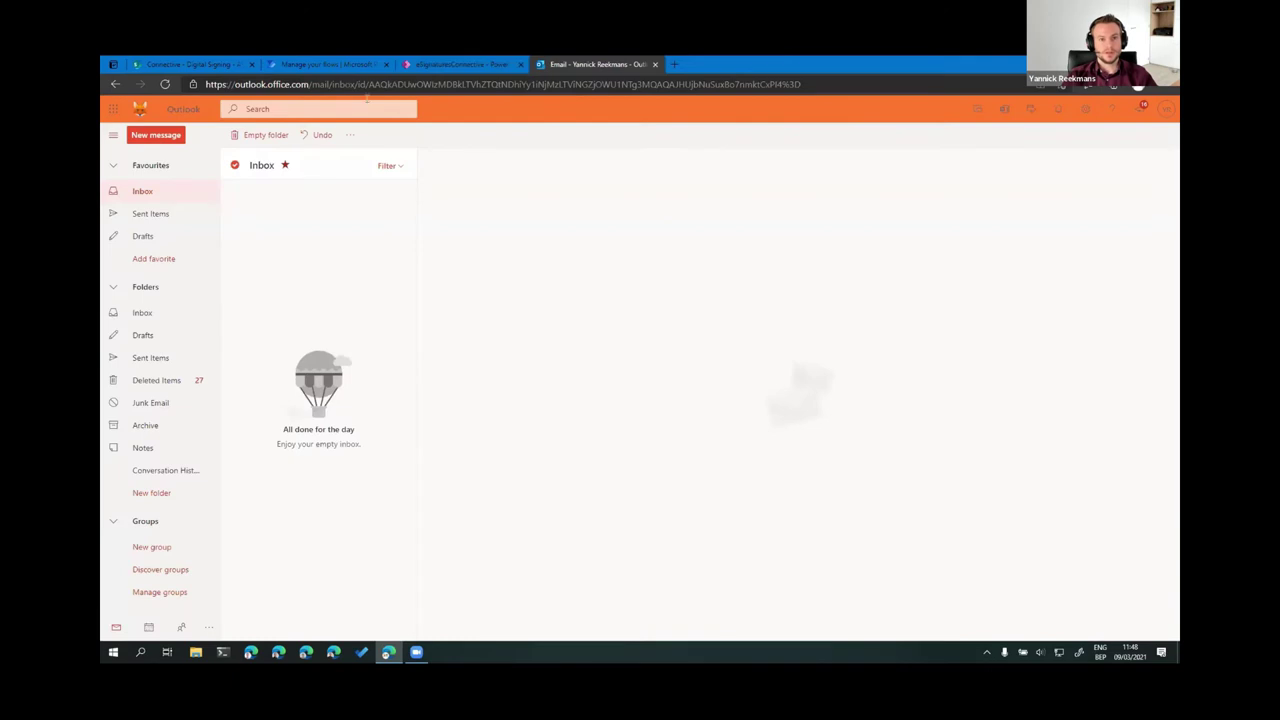
click(428, 65)
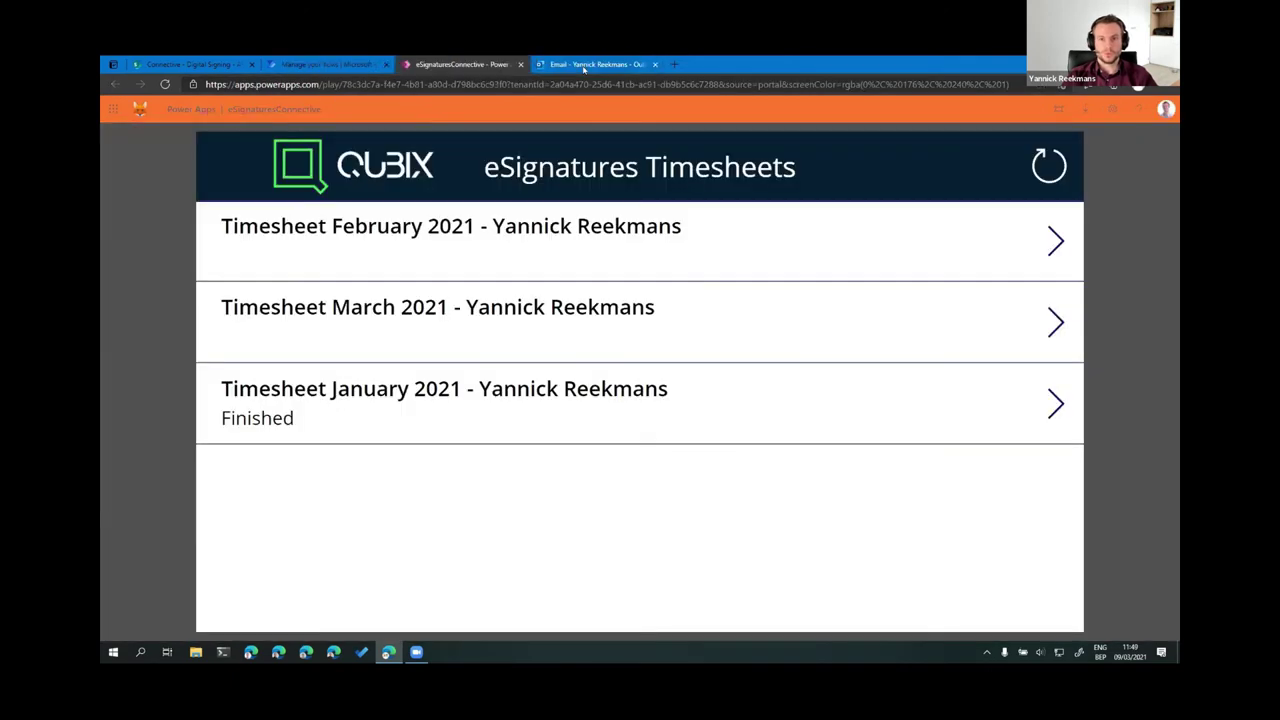
click(584, 65)
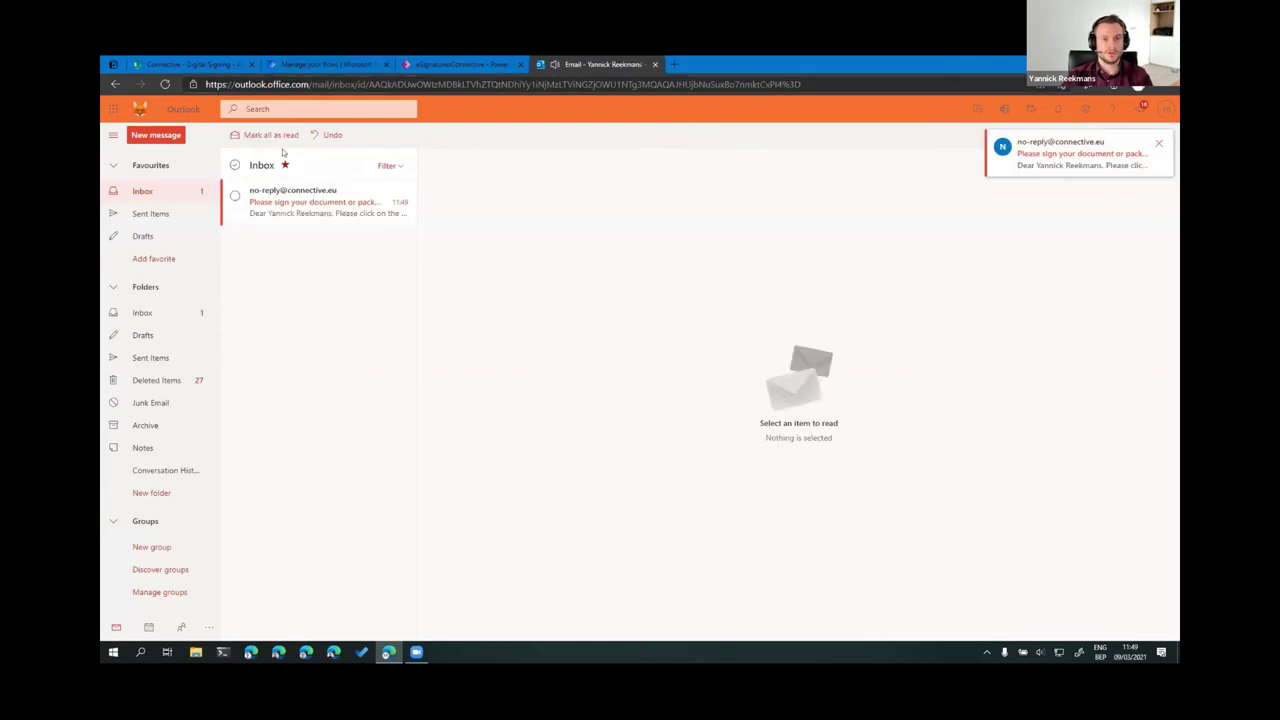
click(298, 206)
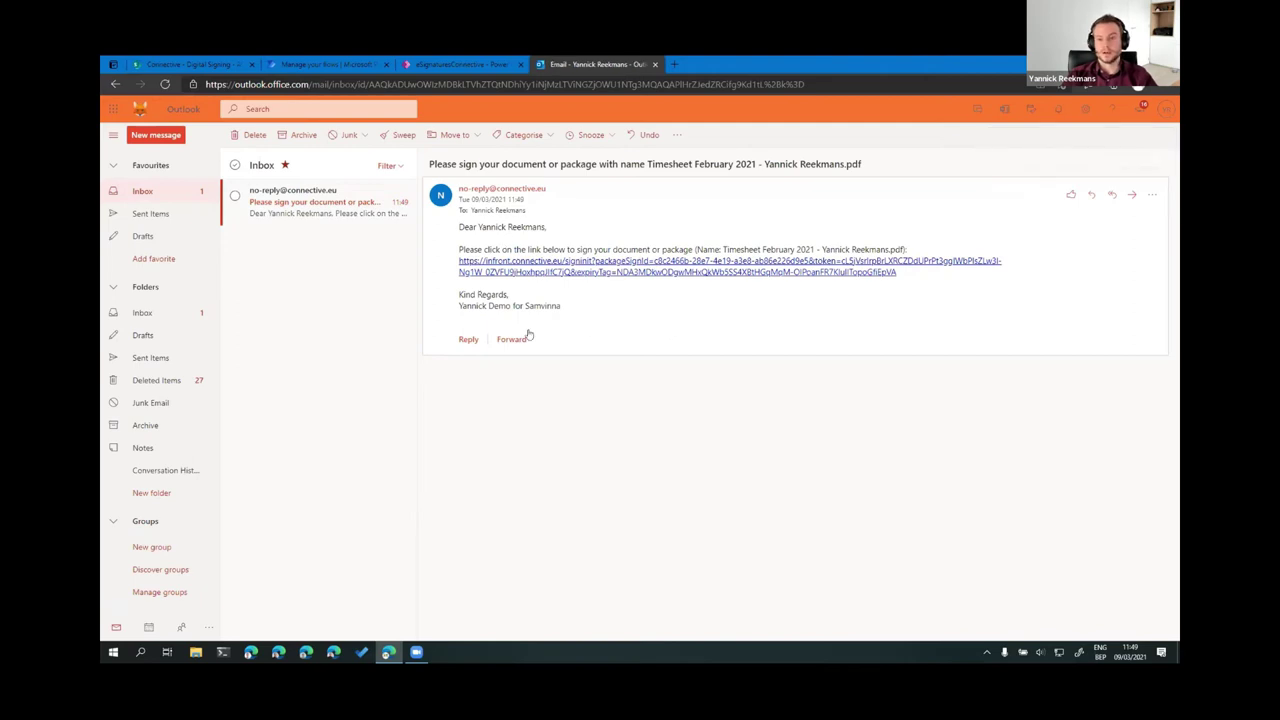
Step: Accept the policies and sign the February 2021 timesheet with a drawn consultant signature, then close the signing page
click(564, 270)
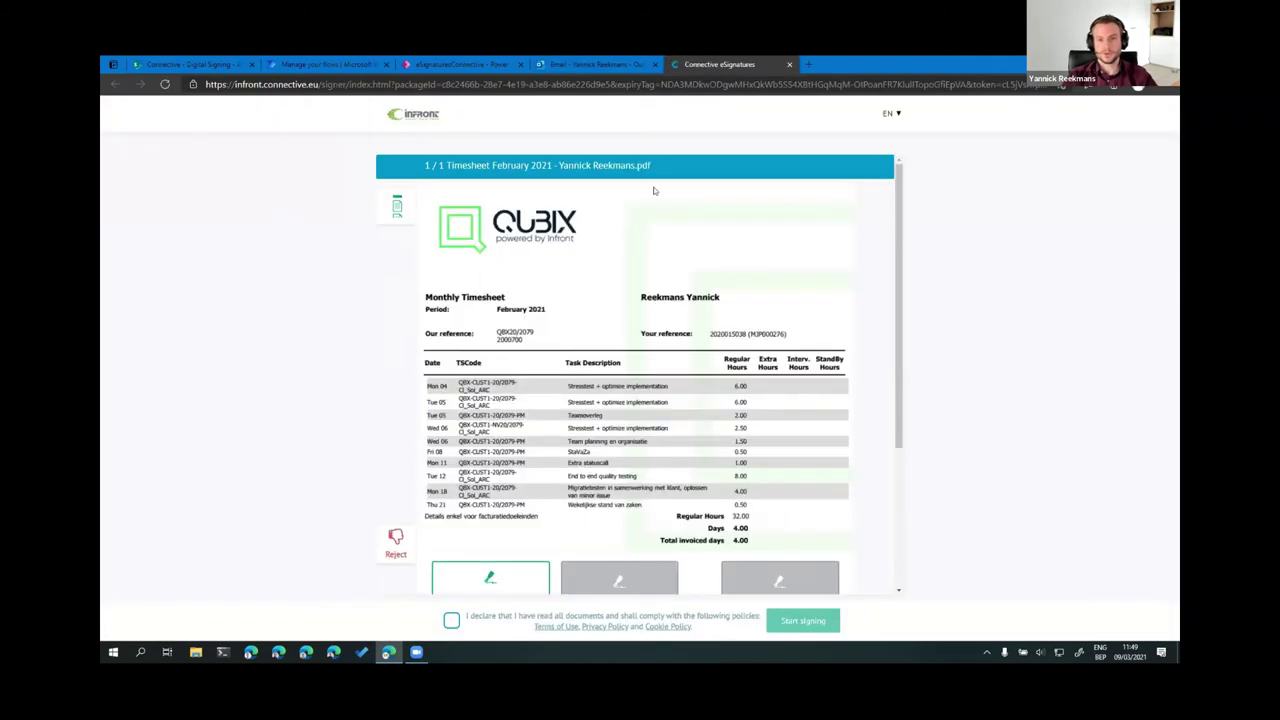
scroll(618, 361, down, 2)
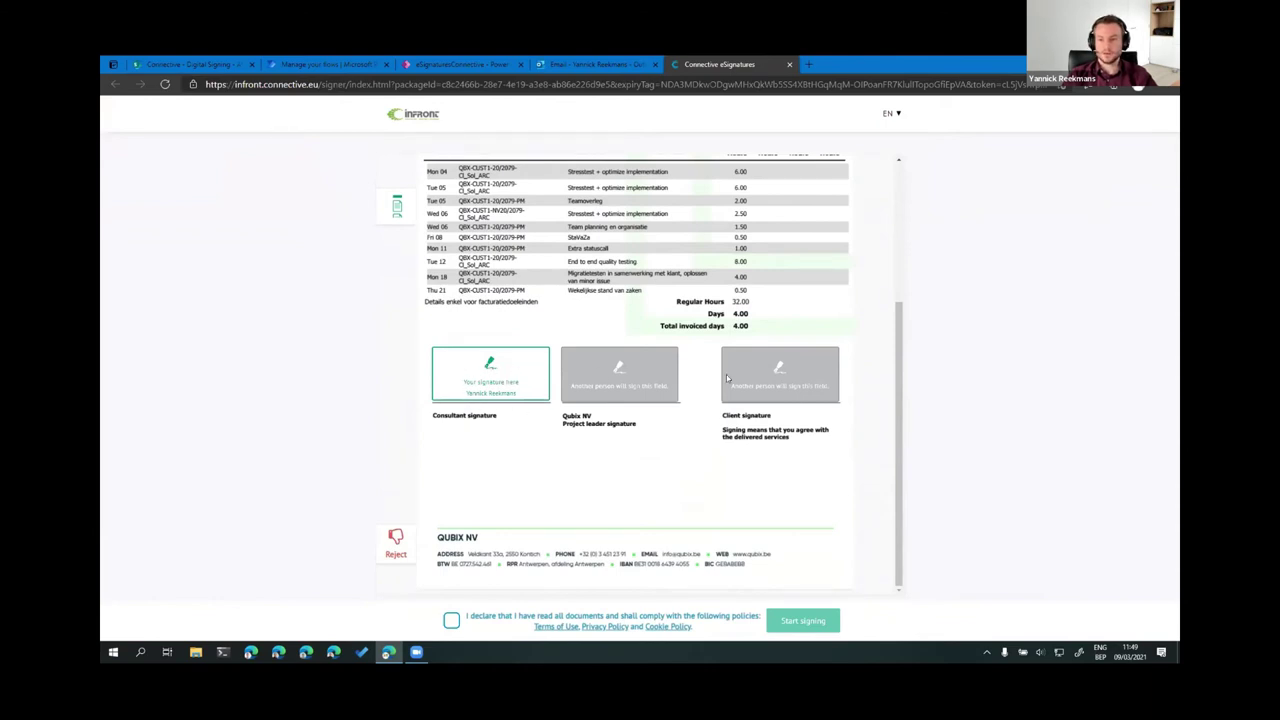
click(452, 620)
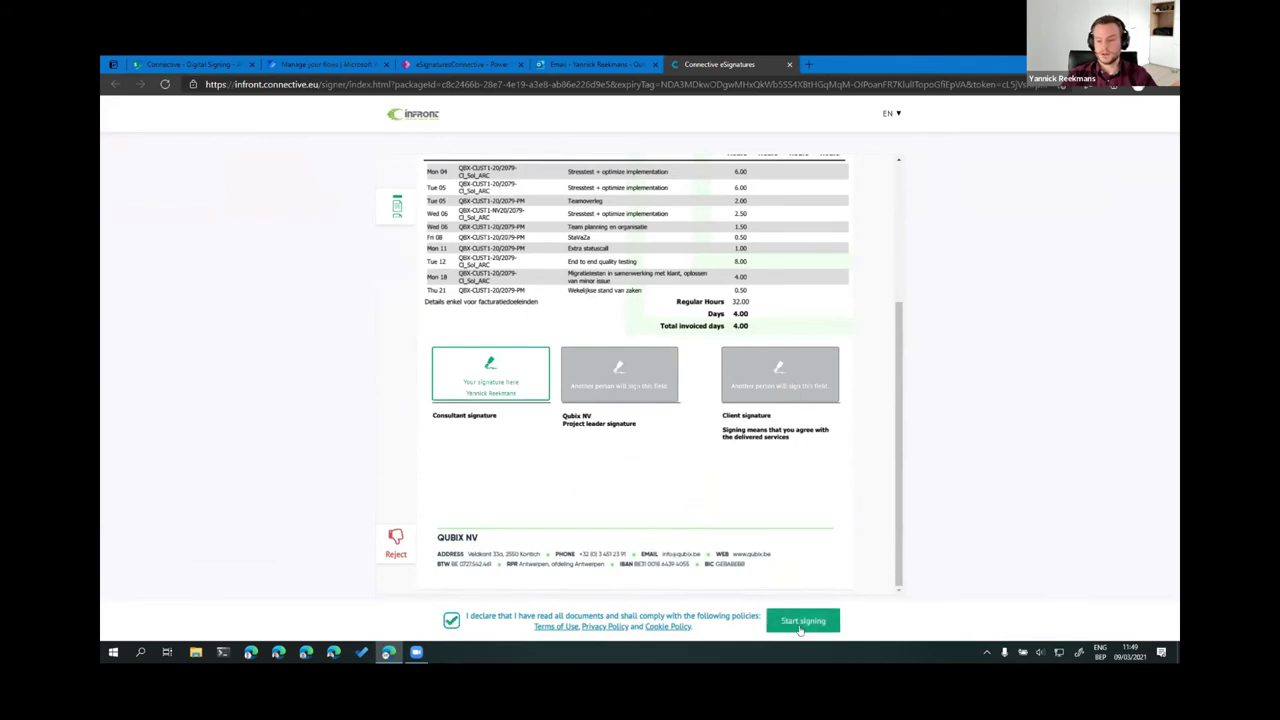
click(800, 627)
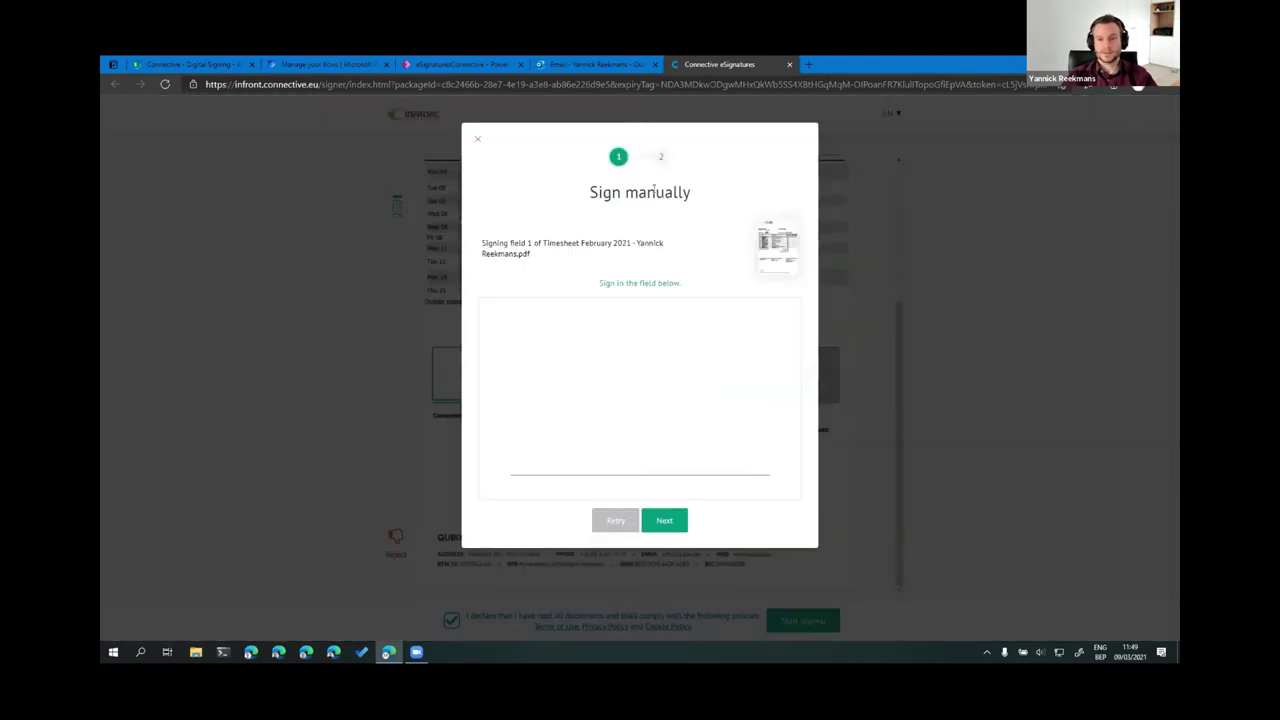
mouse_move(575, 365)
mouse_down()
mouse_move(620, 423)
mouse_move(482, 430)
mouse_move(560, 412)
mouse_up()
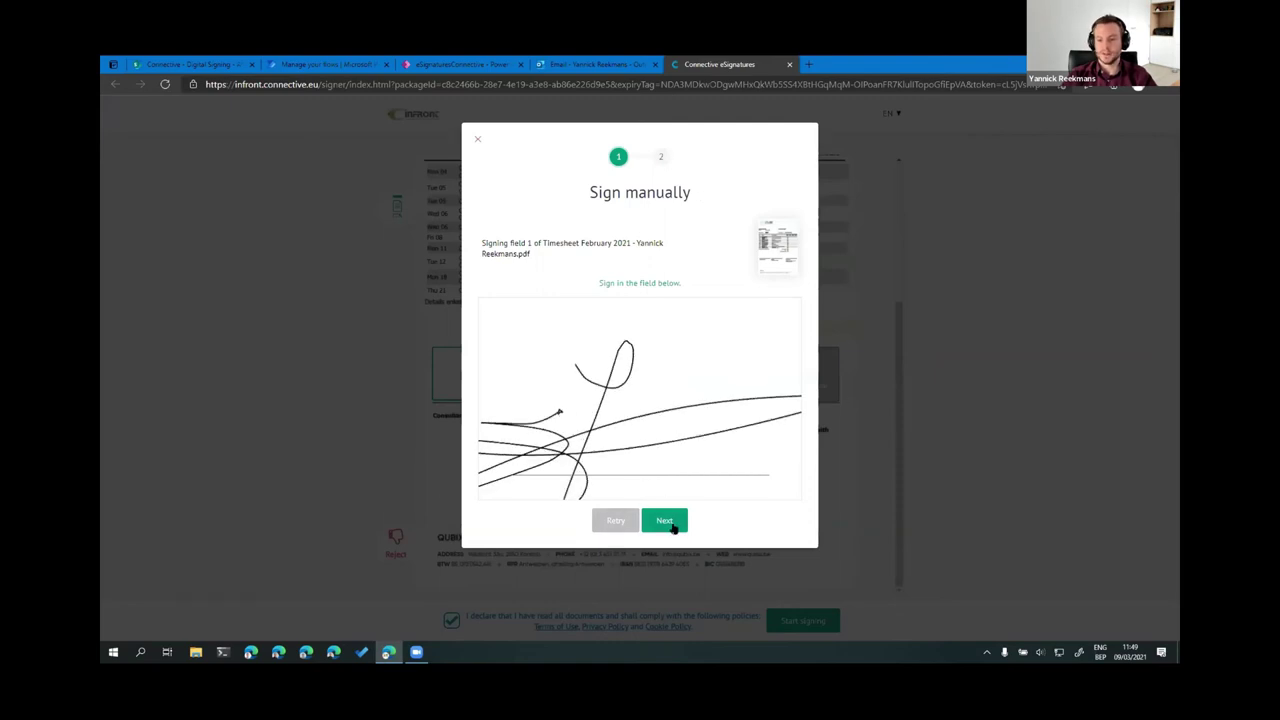
click(665, 521)
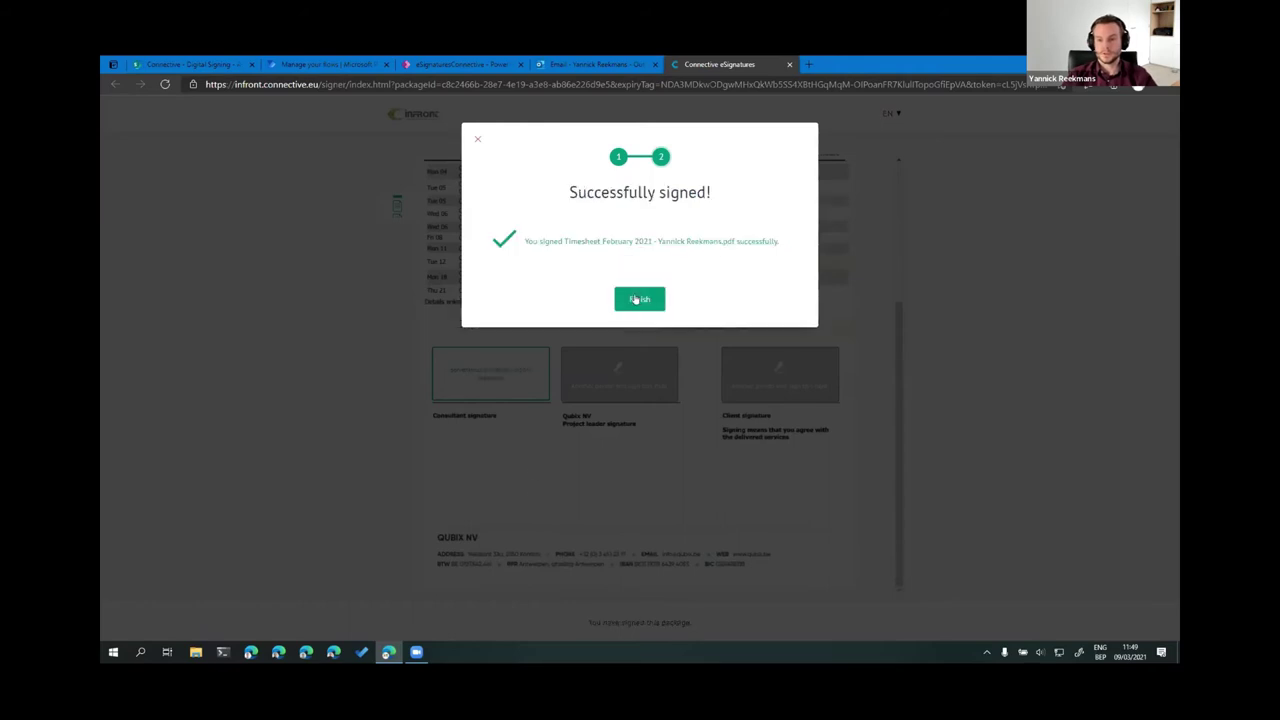
click(639, 299)
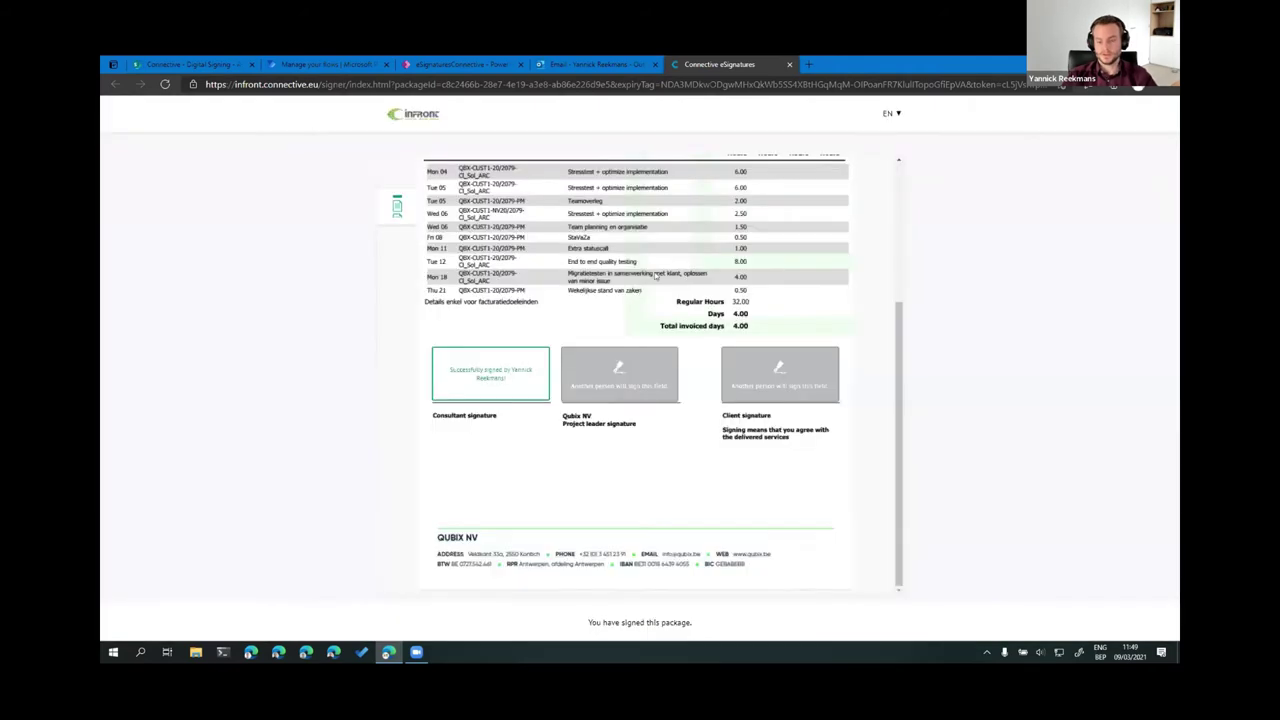
click(790, 64)
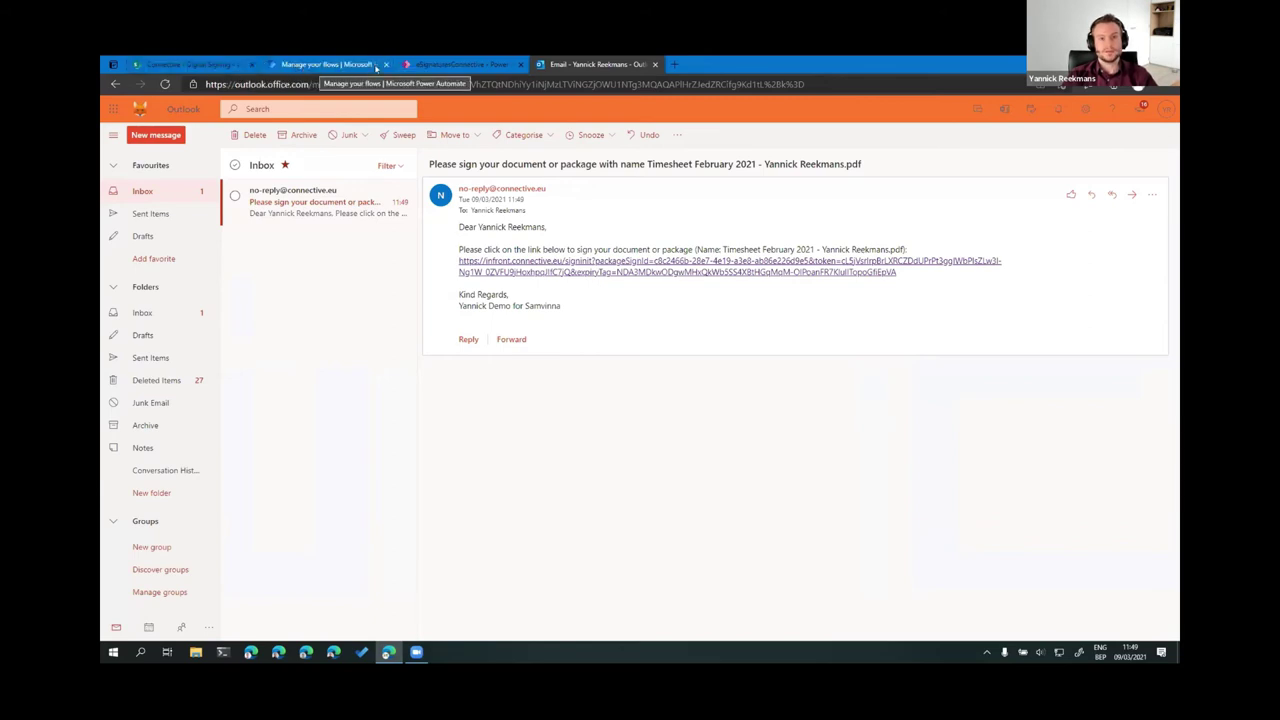
click(190, 64)
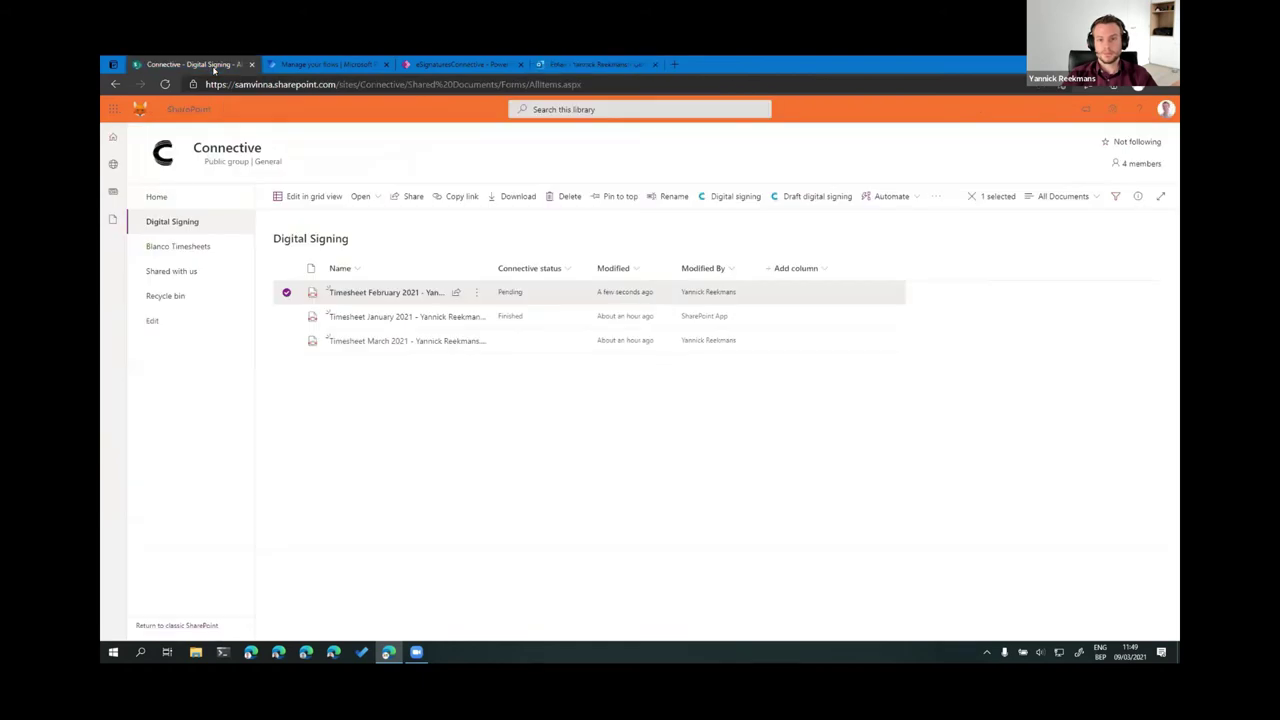
click(563, 420)
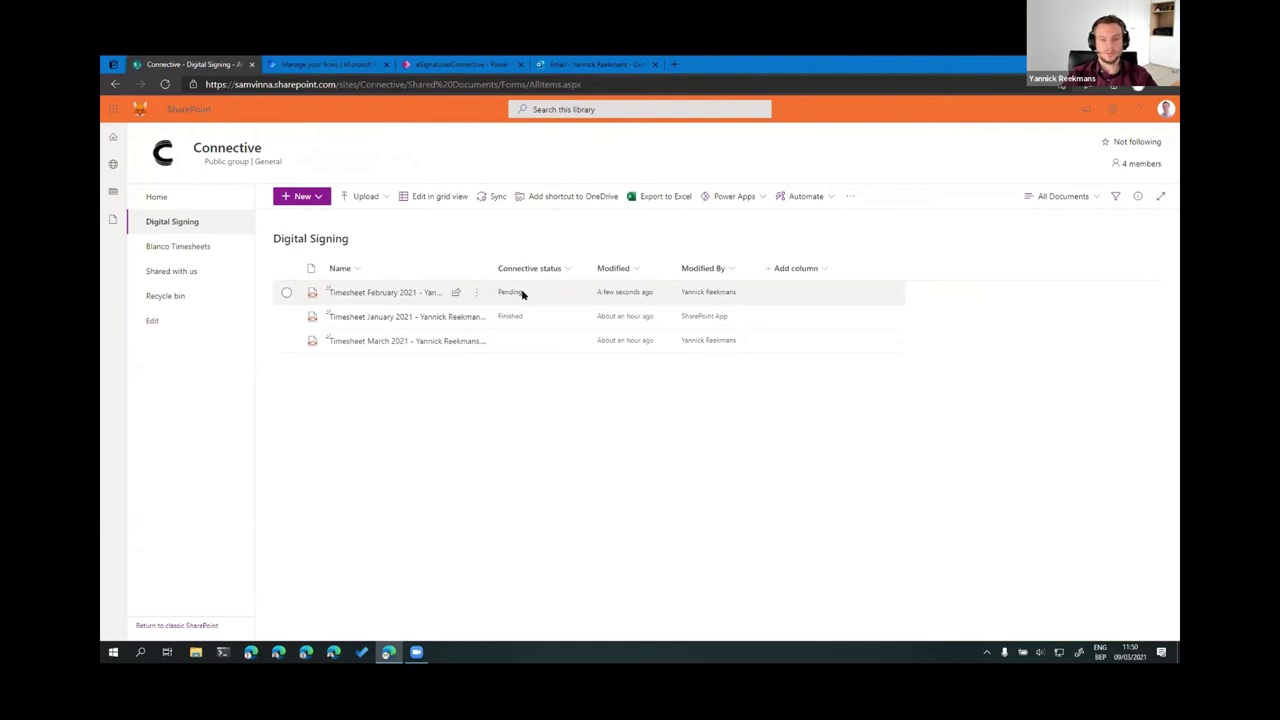
mouse_move(357, 293)
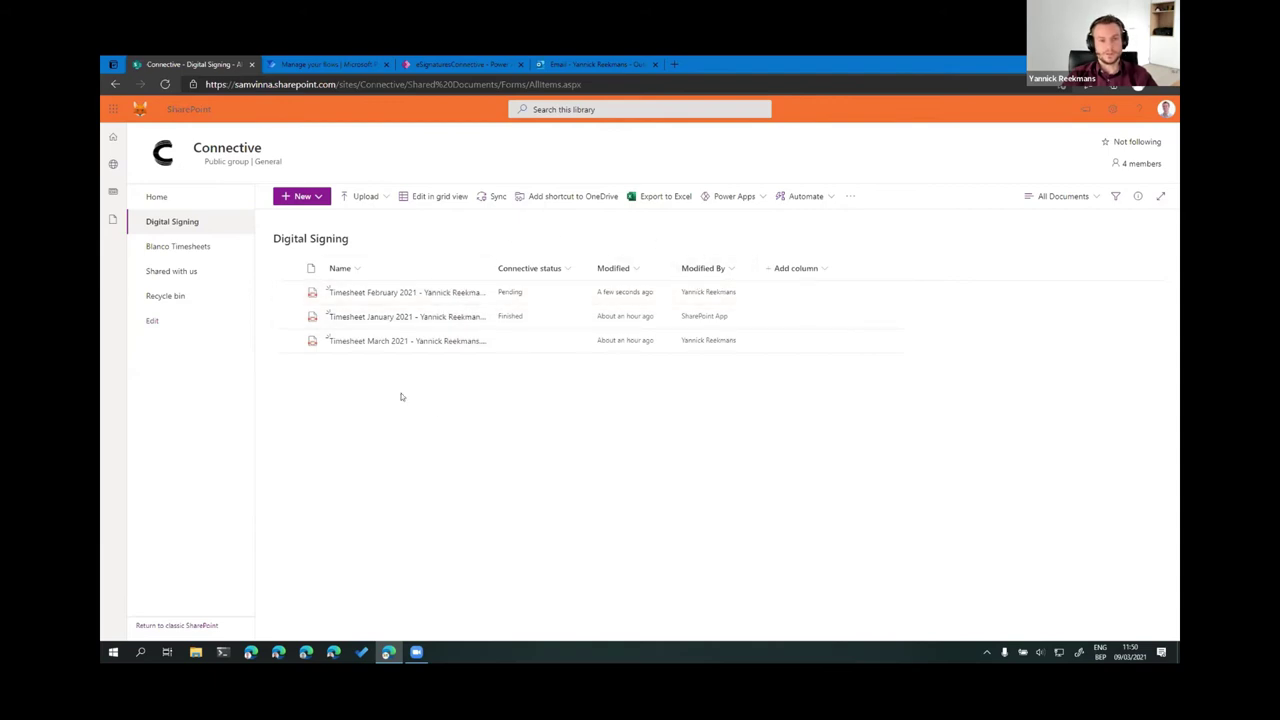
mouse_move(376, 322)
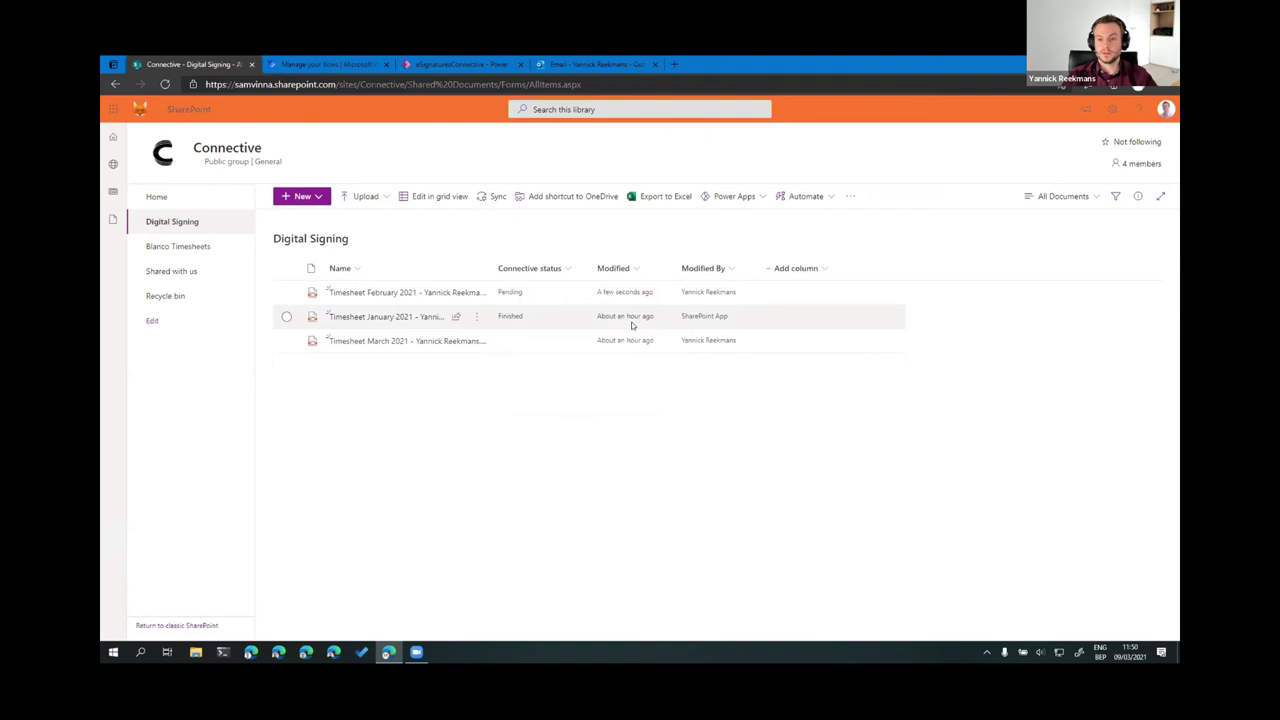
click(381, 318)
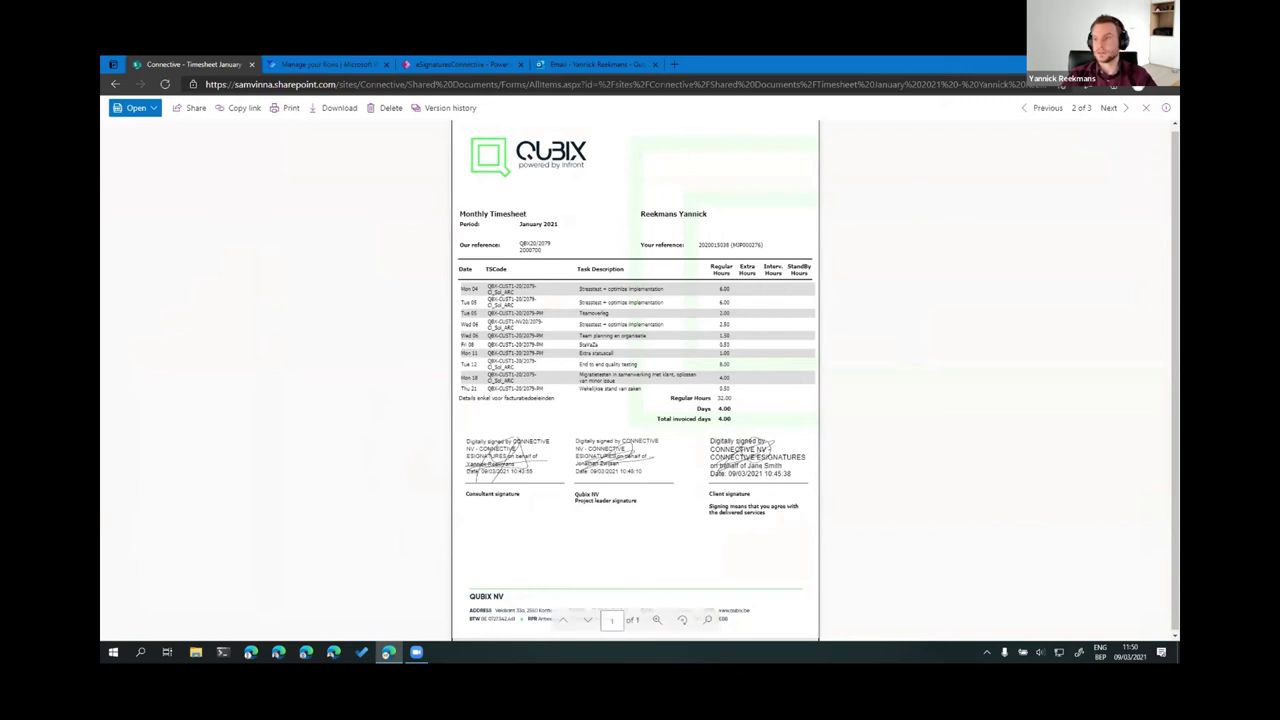
click(1147, 108)
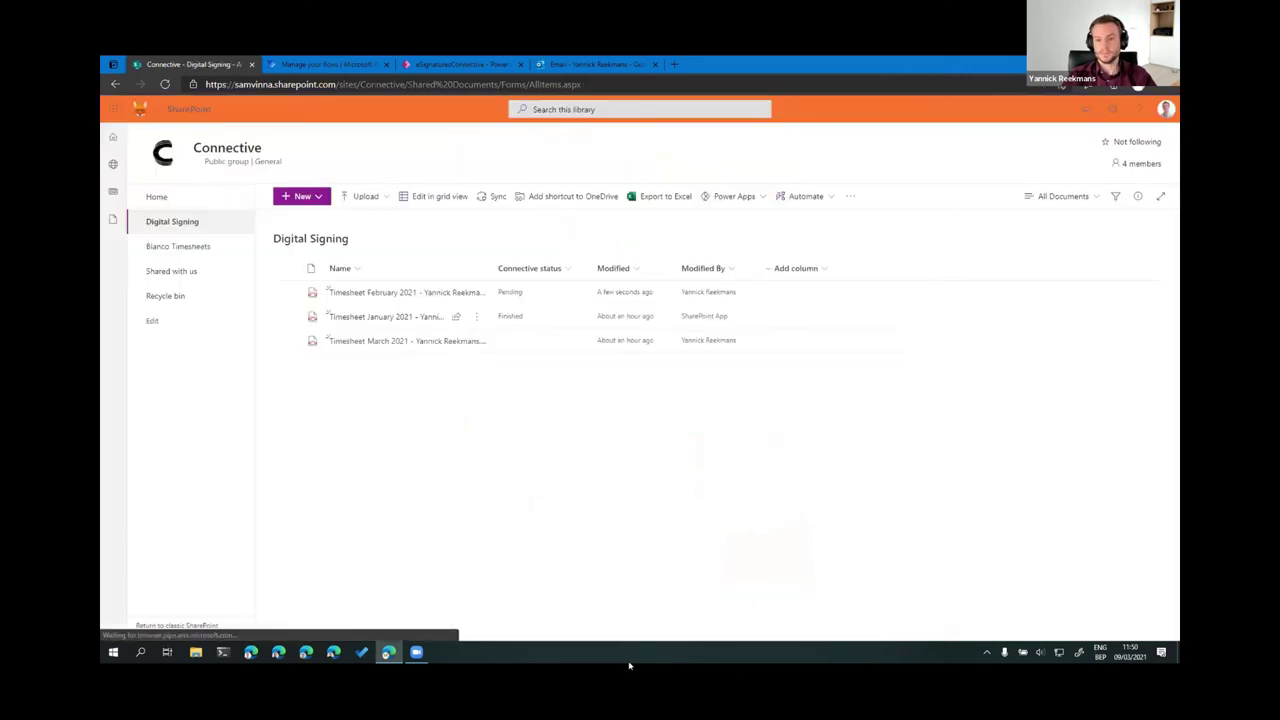
click(393, 84)
key(Return)
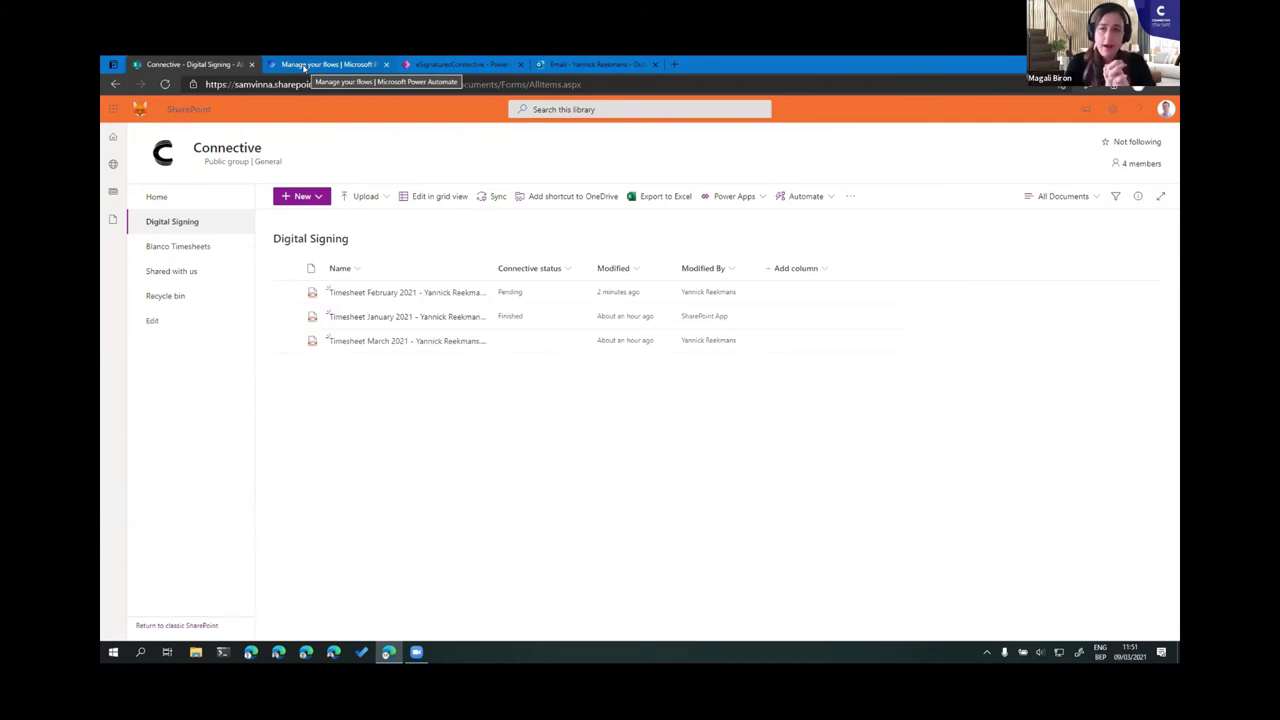
Step: Show Power Automate's cloud flows list, including Send to Connective and Sign with Connective
click(304, 66)
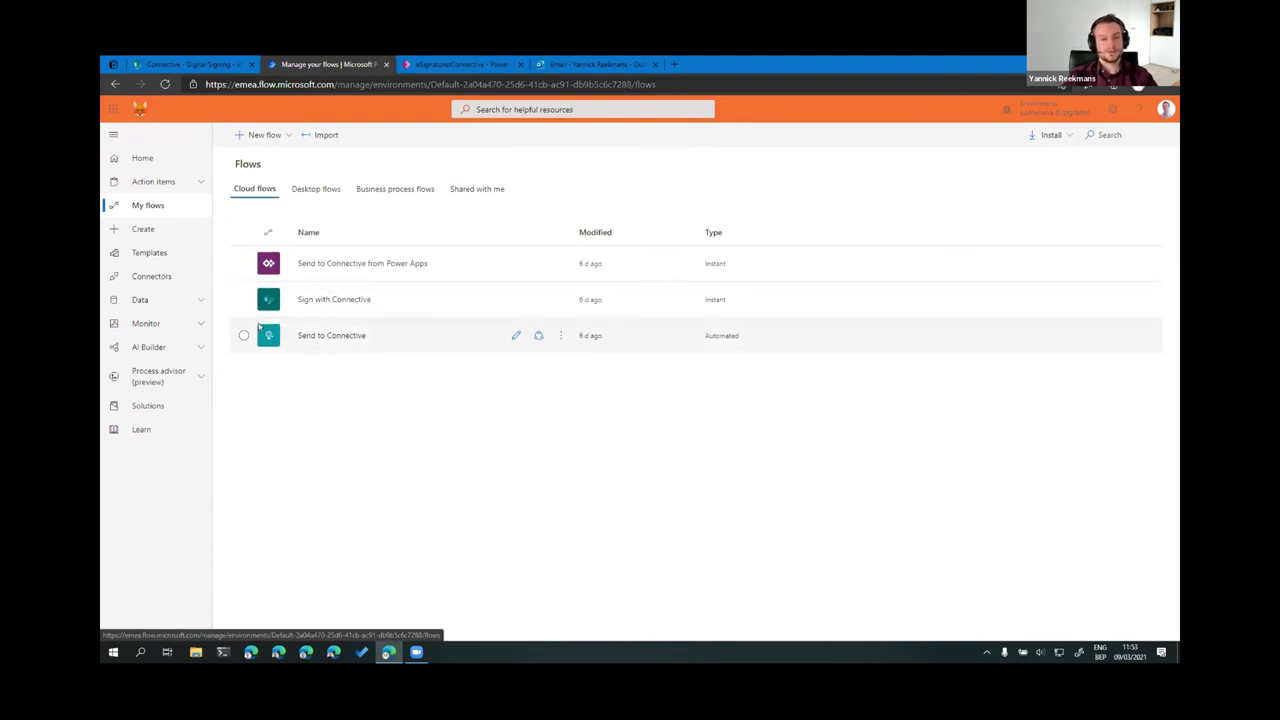
Step: Open the Send to Connective flow's latest run from 9 March 11:48
click(326, 336)
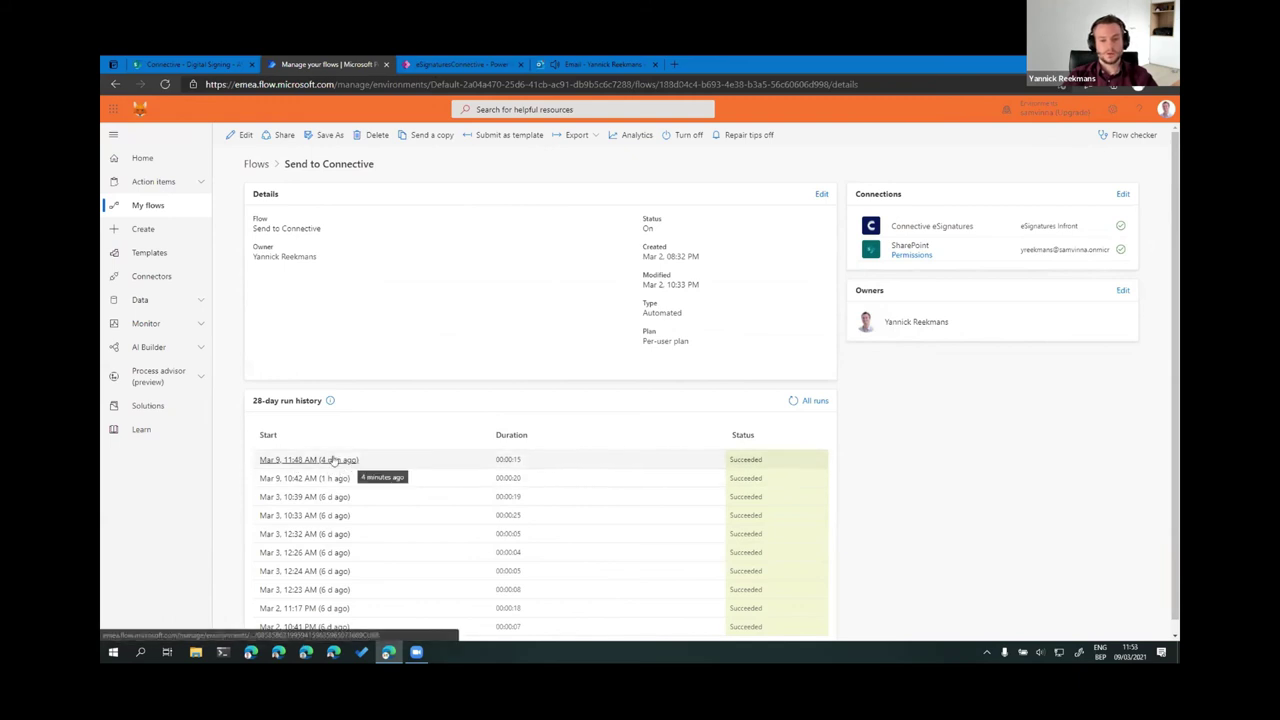
click(334, 459)
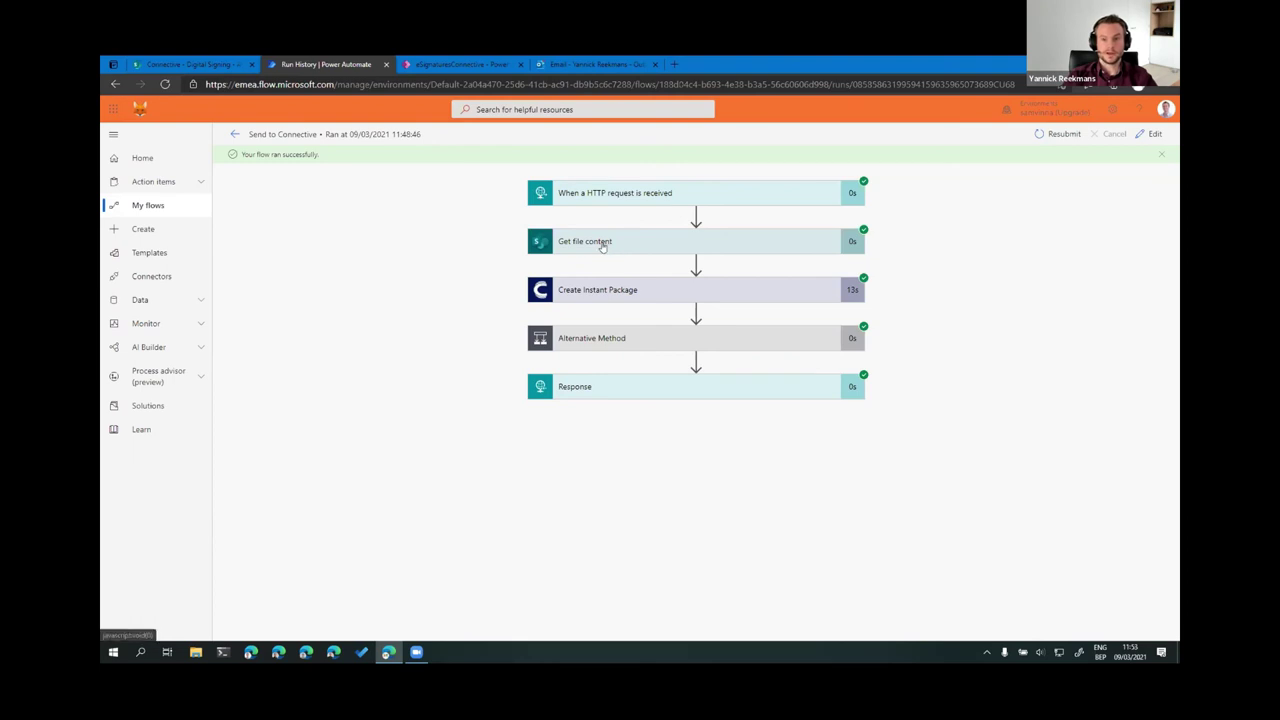
Step: Inspect the Get file content and Create Instant Package results, then return to the flow's details page
click(603, 248)
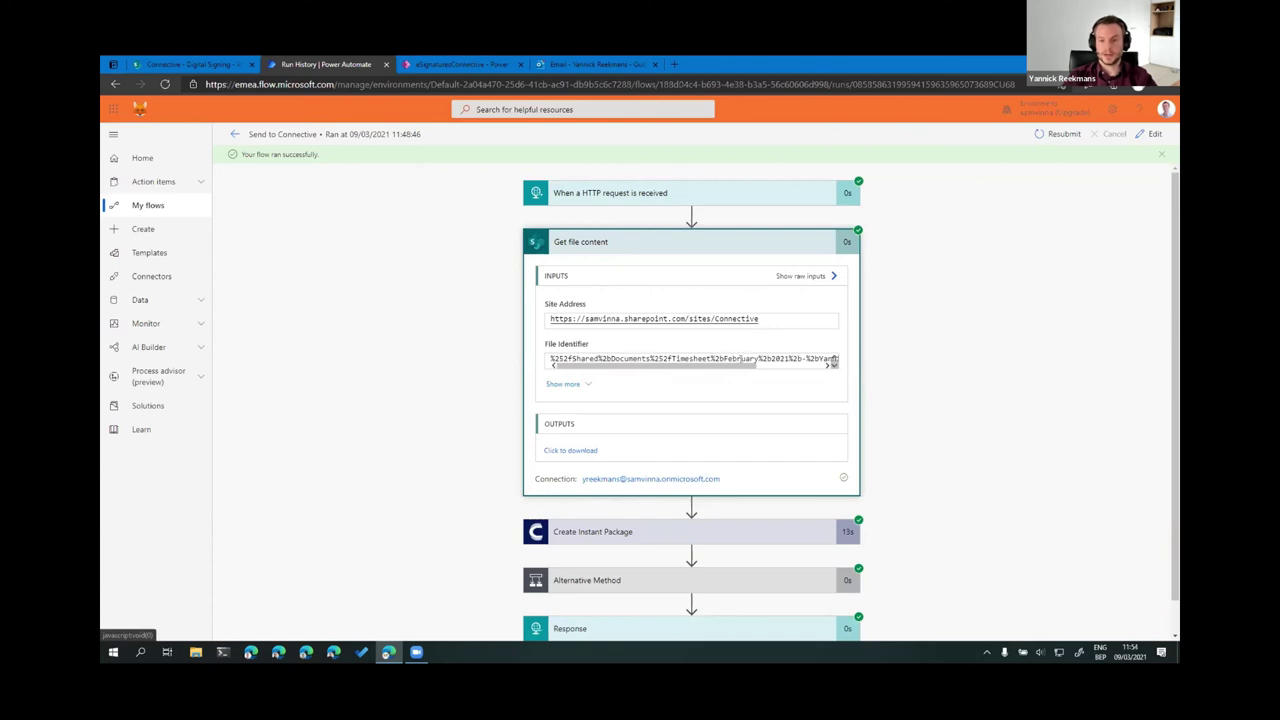
click(619, 242)
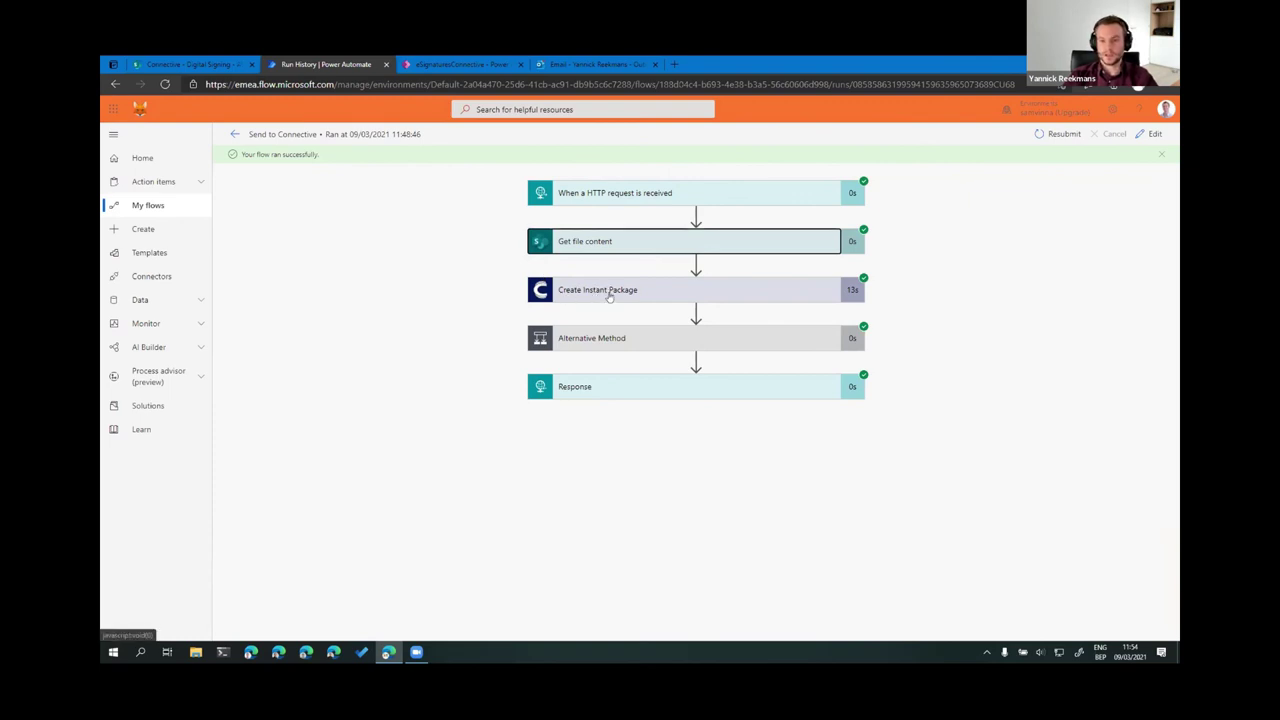
click(660, 293)
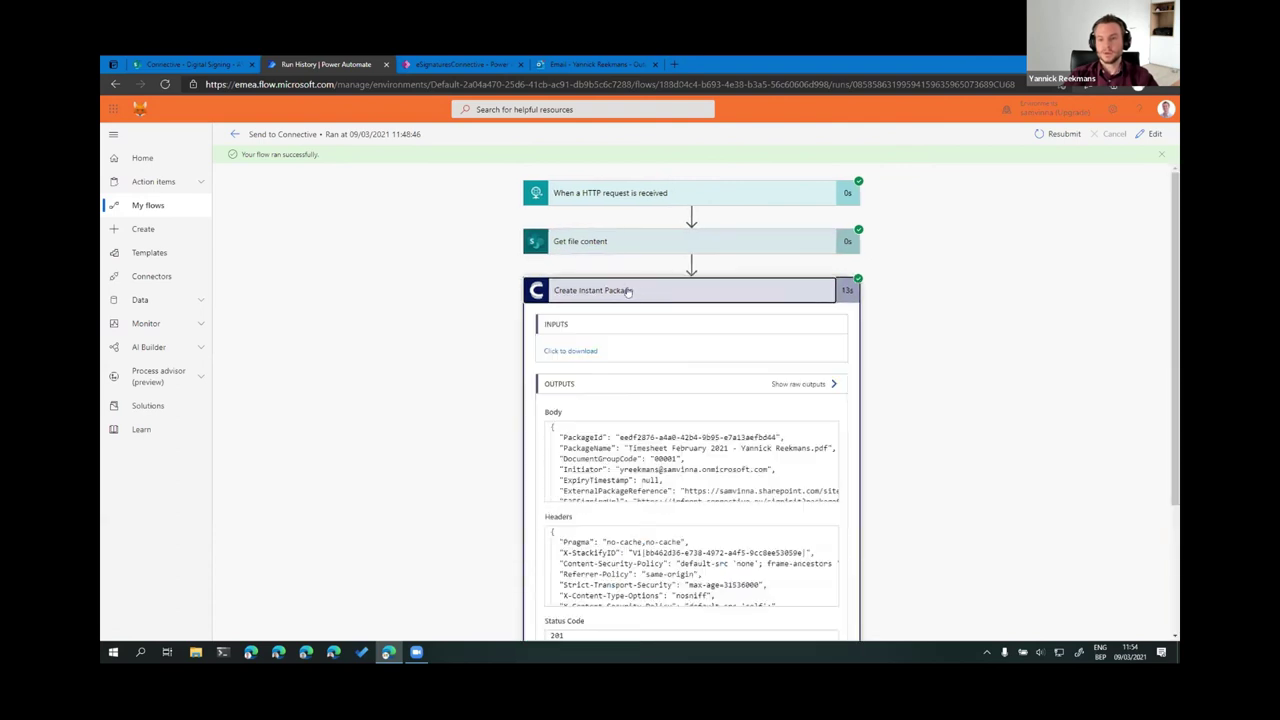
click(635, 289)
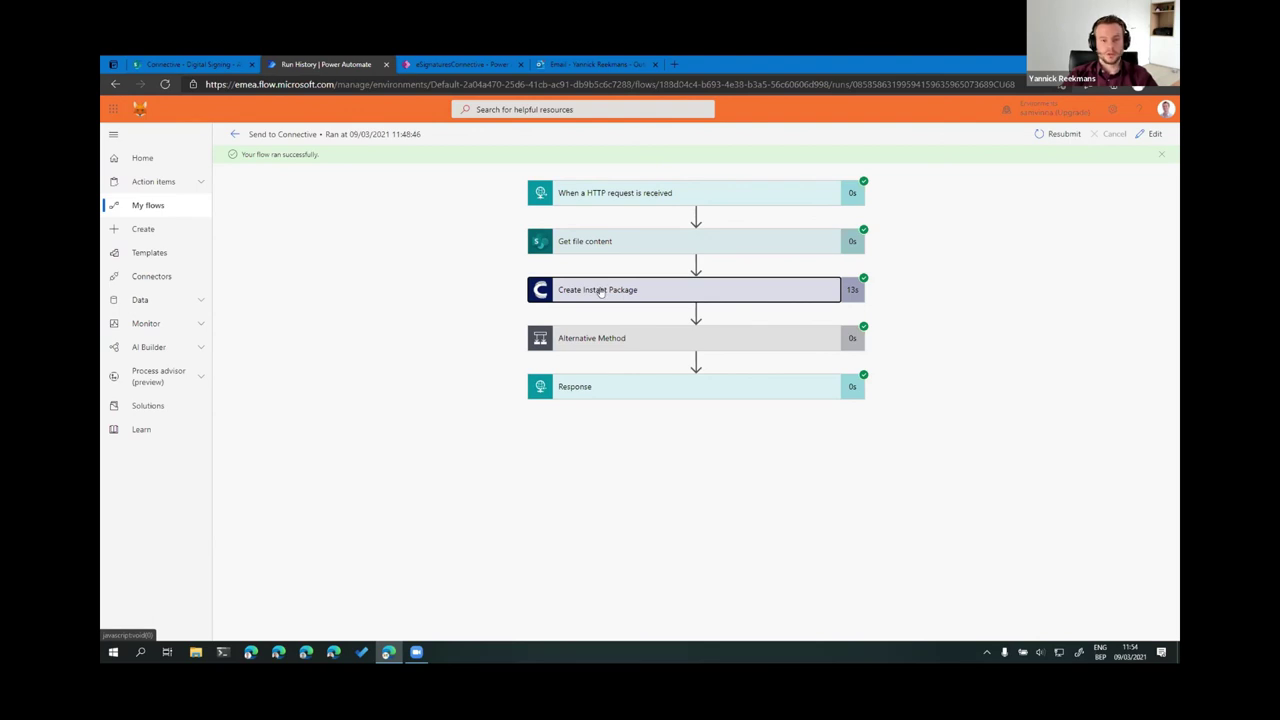
click(237, 136)
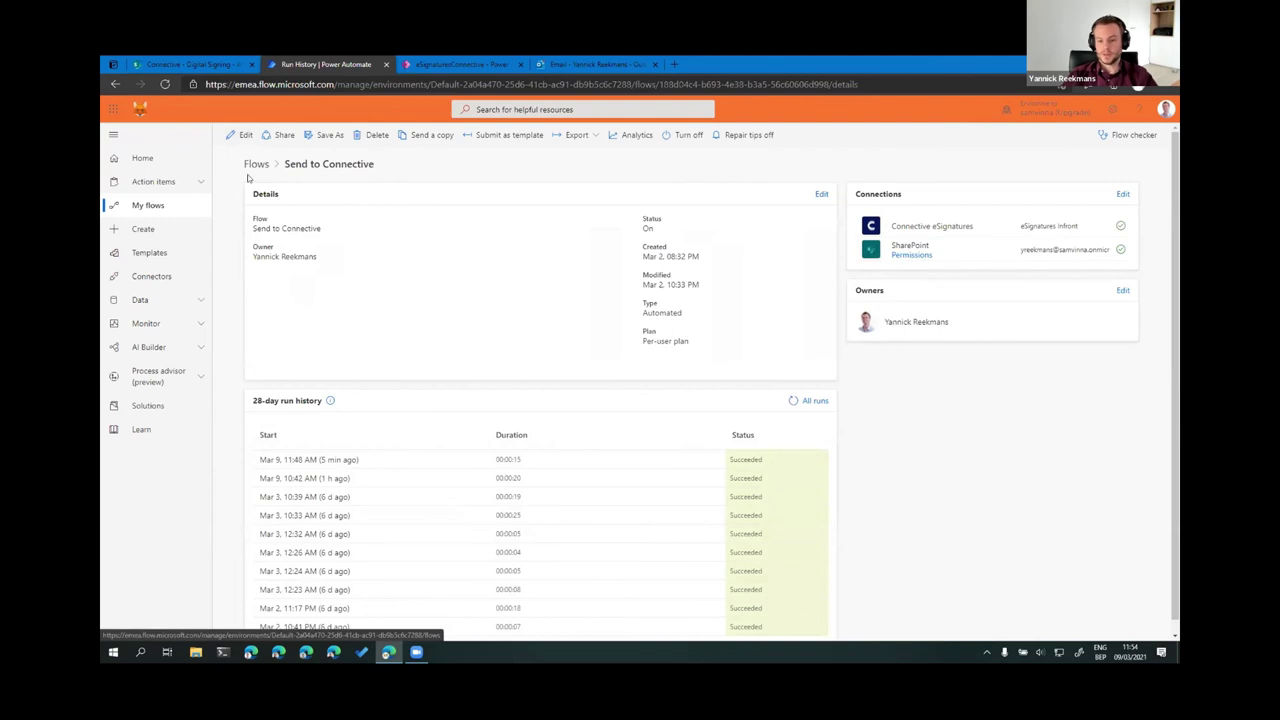
Step: Edit the Send to Connective flow and inspect the Alternative Method condition's yes/no branches, then collapse it
click(241, 134)
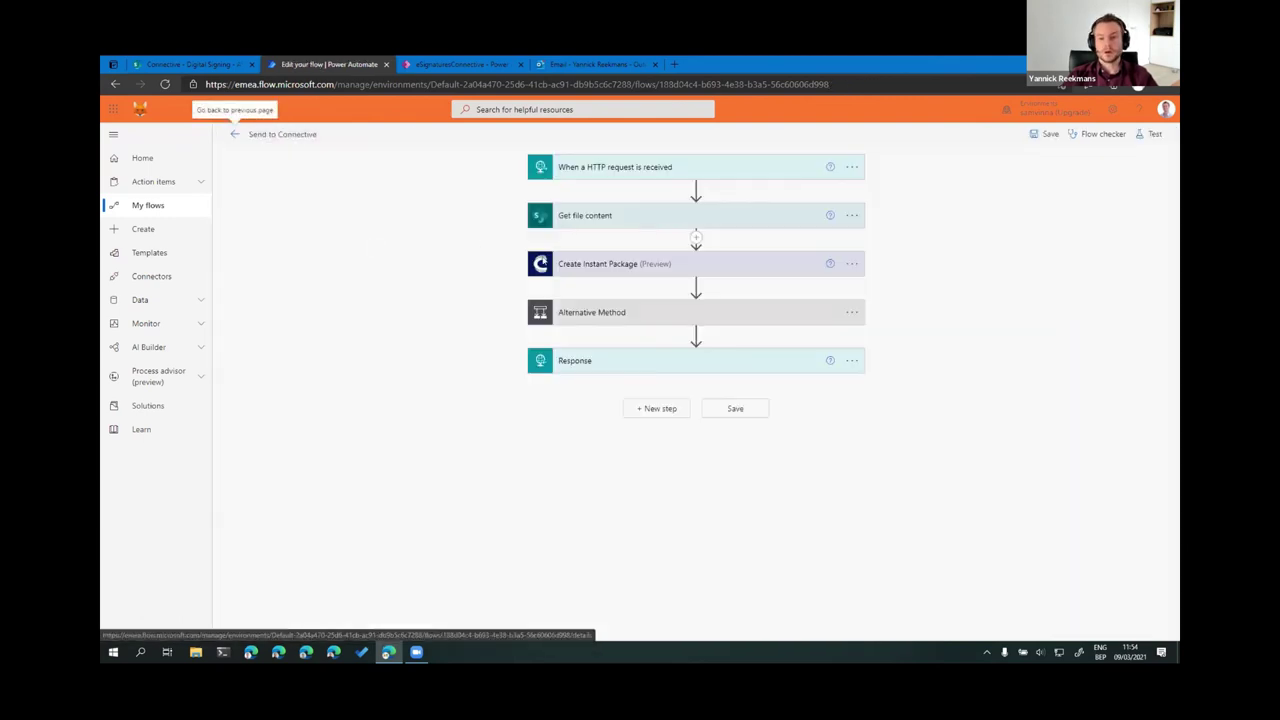
click(629, 323)
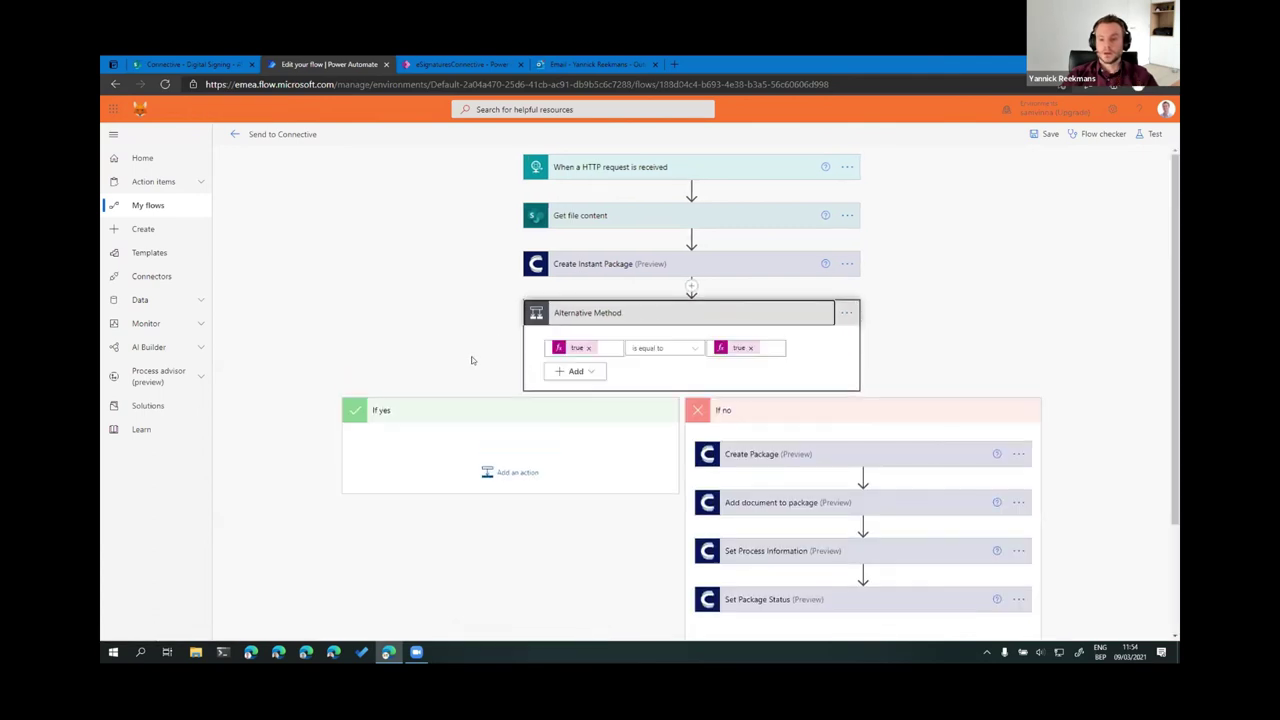
scroll(666, 325, down, 3)
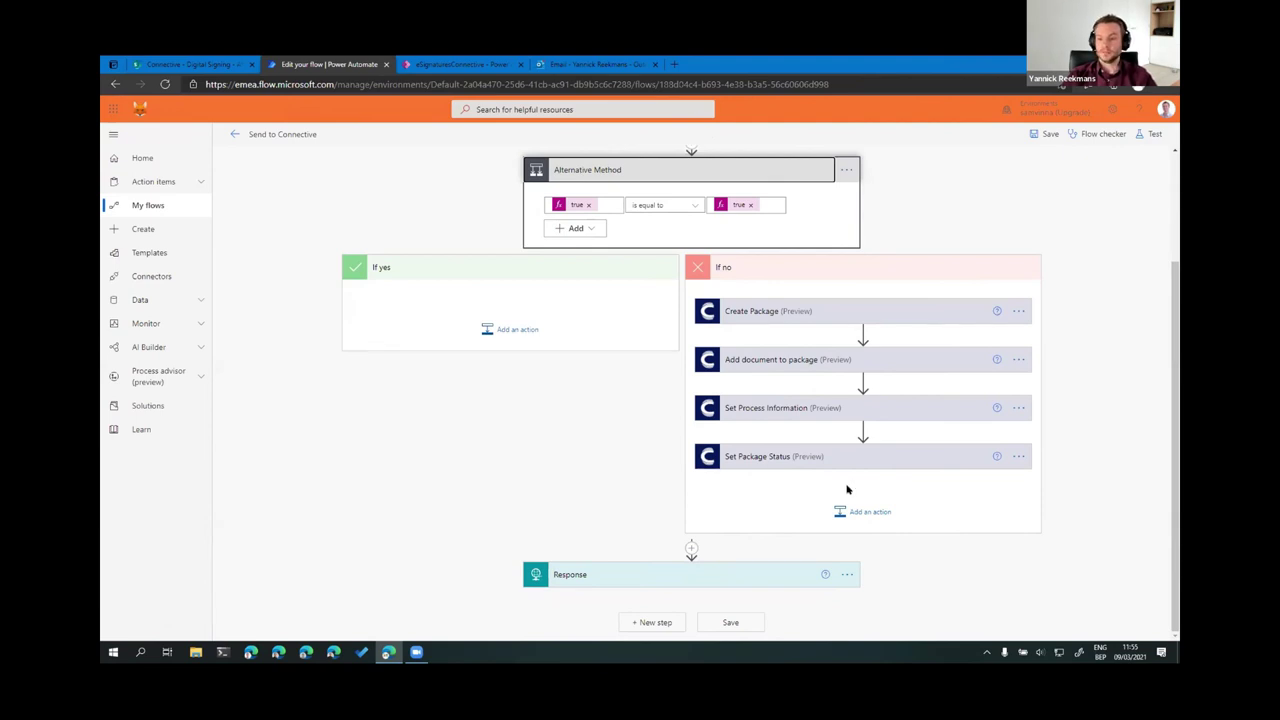
click(684, 172)
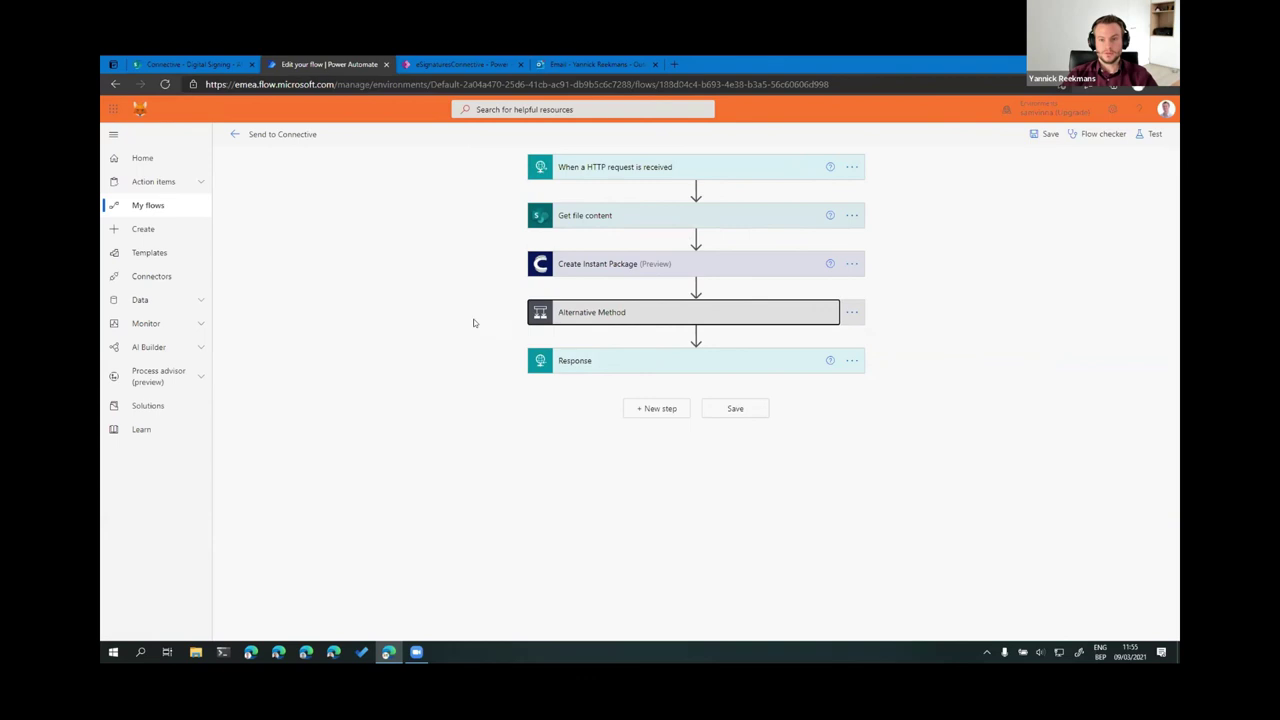
Step: Add an action after Create Instant Package, search 'connective' and browse the Connective eSignatures actions
click(696, 287)
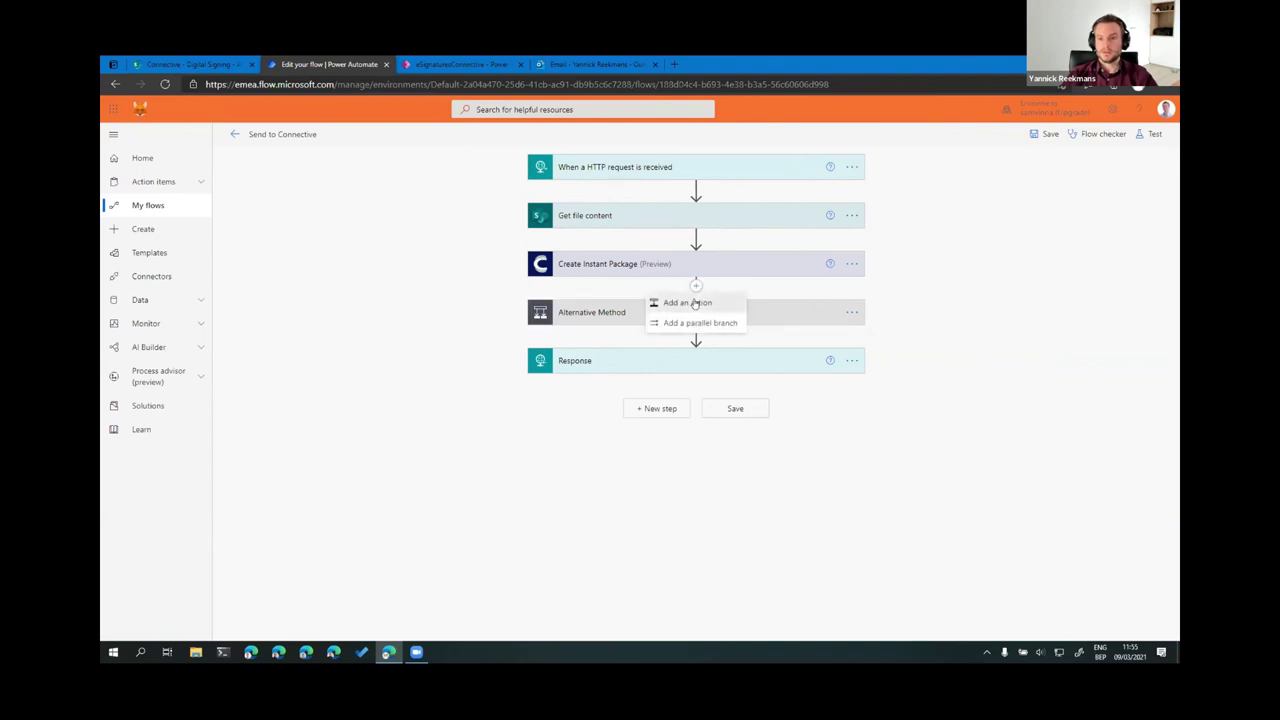
click(688, 302)
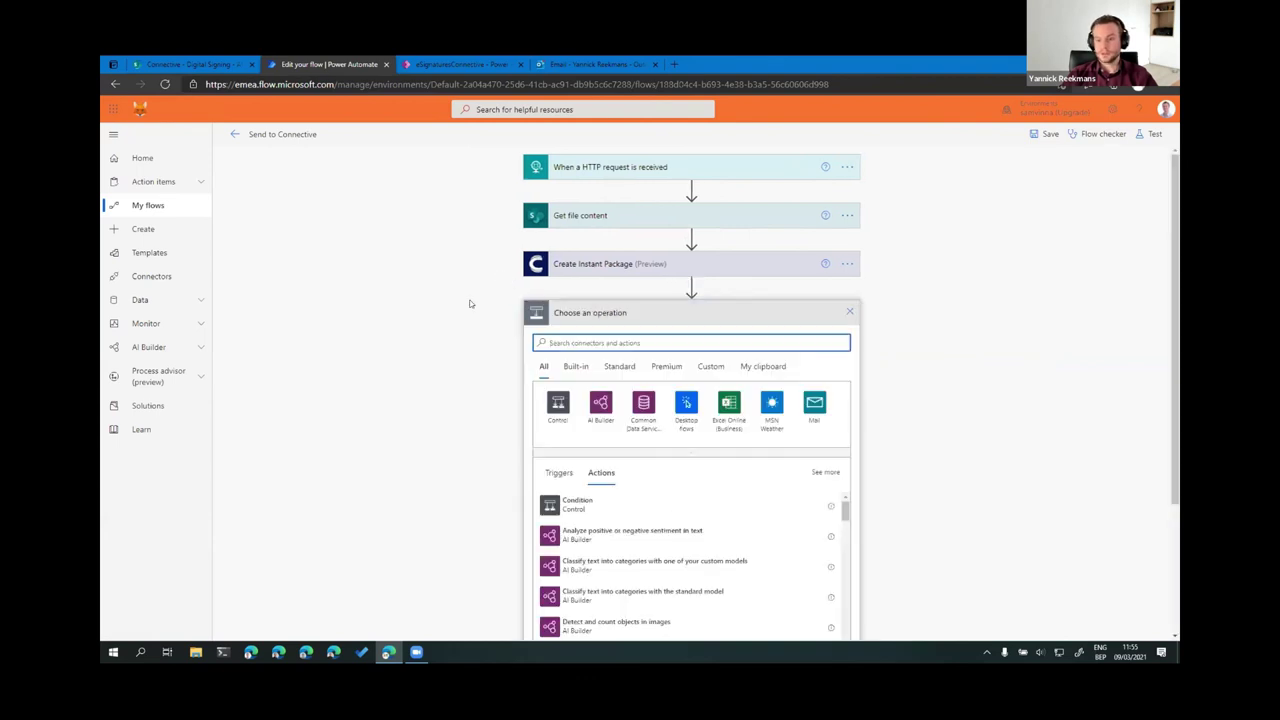
text(co)
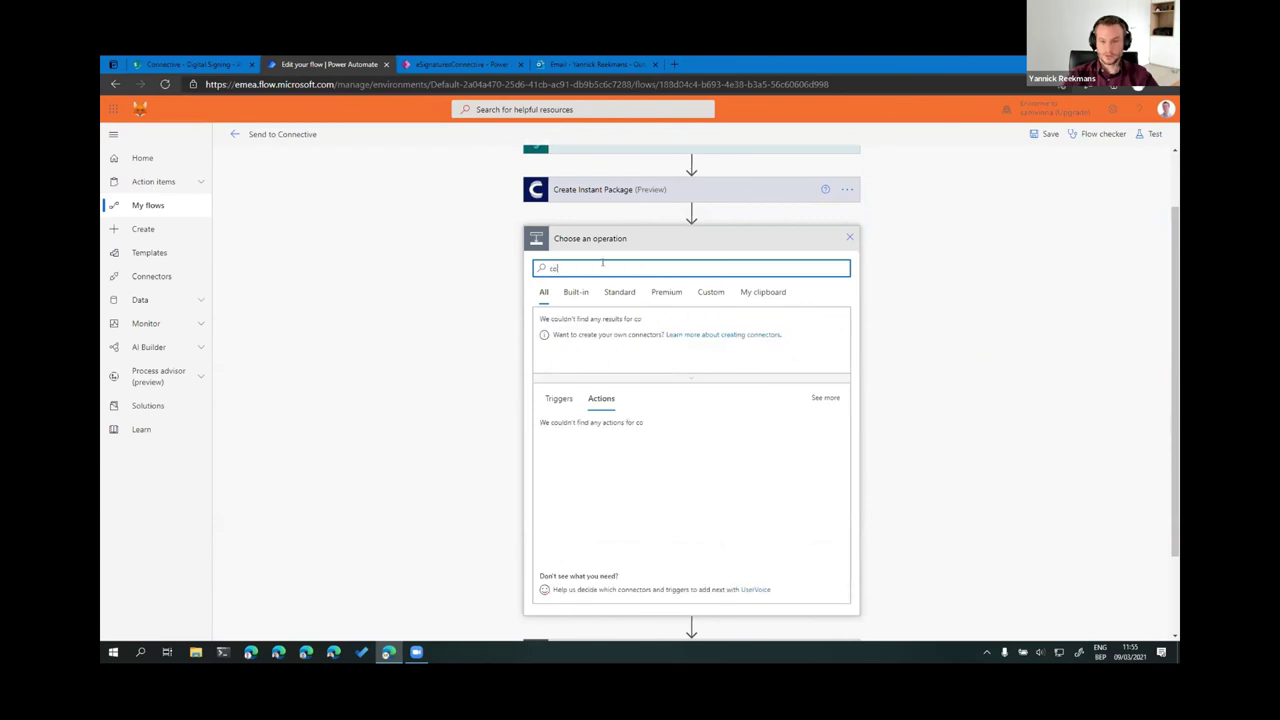
text(nnective)
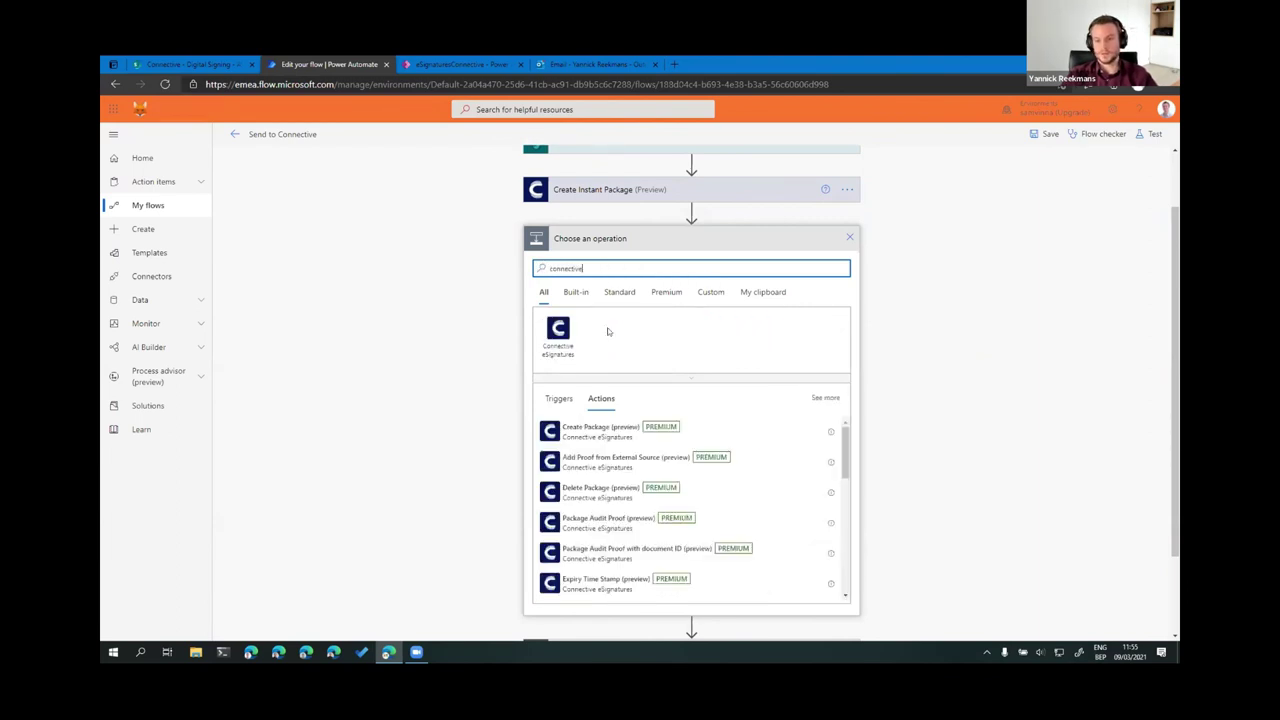
click(556, 328)
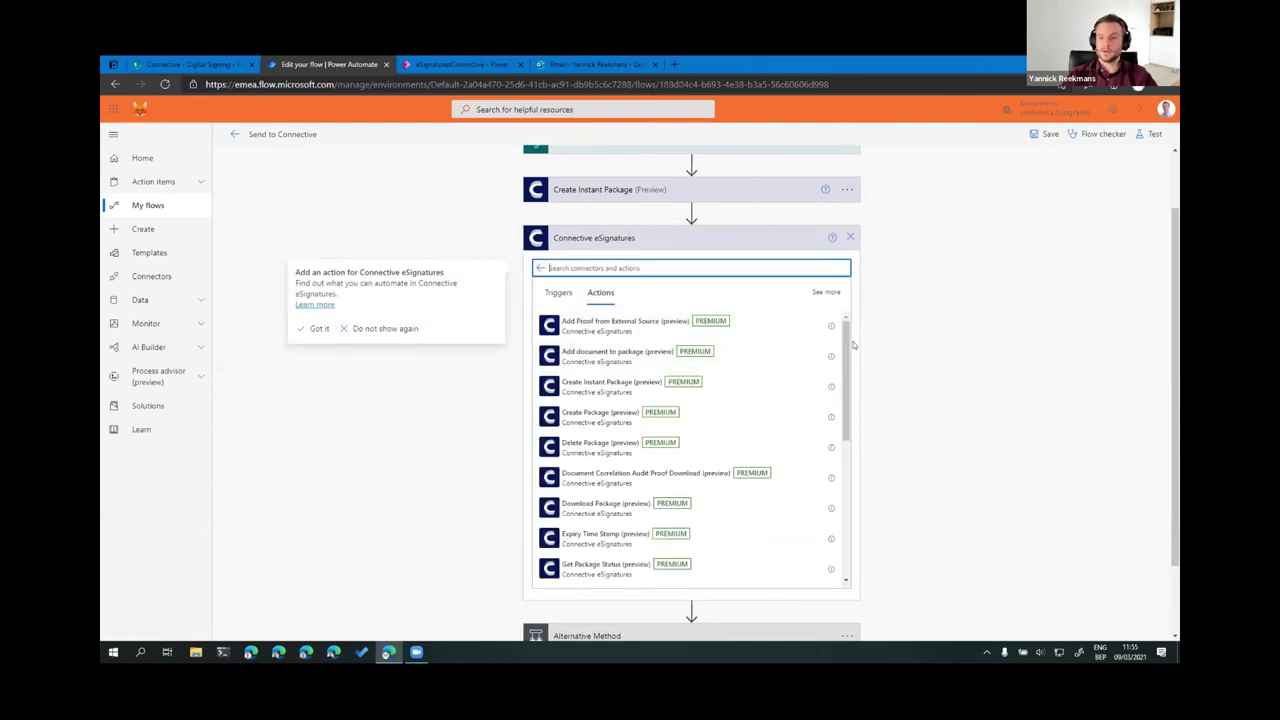
drag(847, 350, 847, 445)
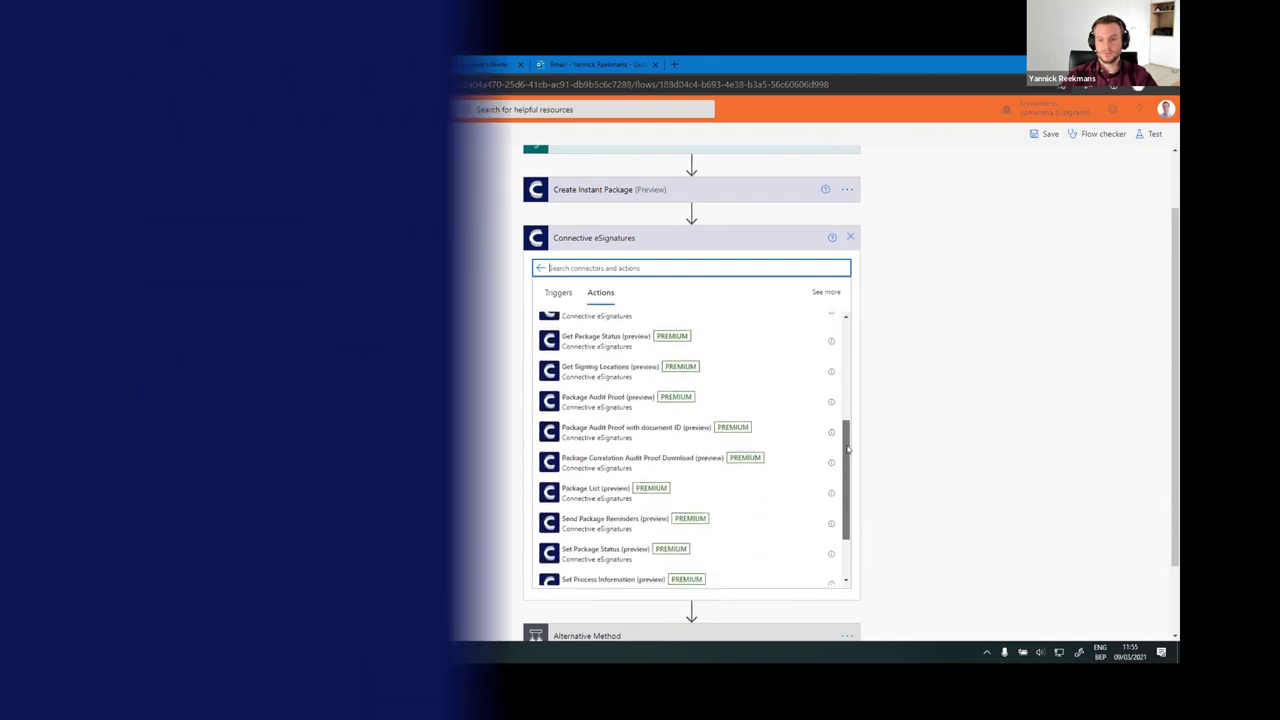